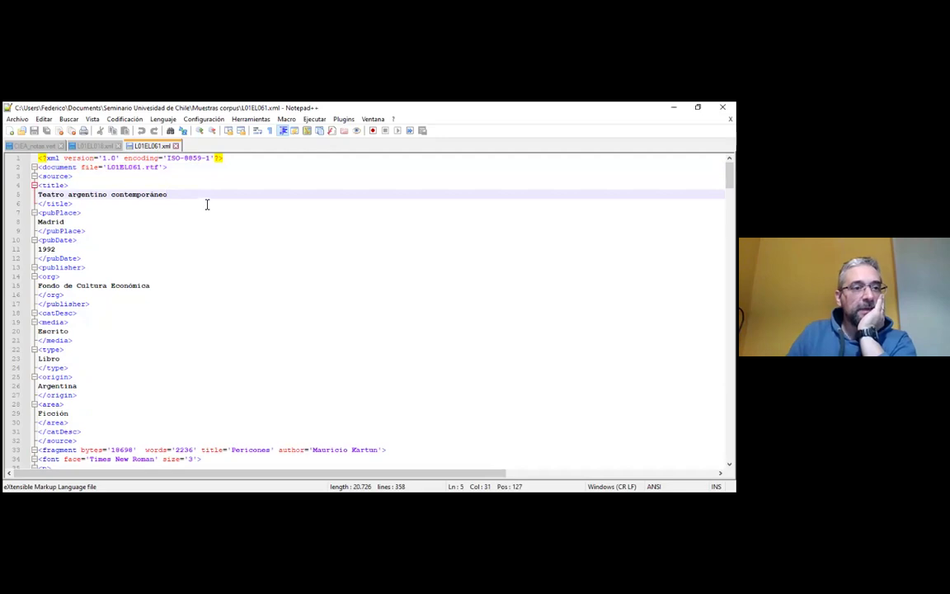
{"action": "scroll", "coordinate": [212, 309], "scroll_direction": "down", "scroll_amount": 1}
{"action": "scroll", "coordinate": [212, 309], "scroll_direction": "up", "scroll_amount": 1}
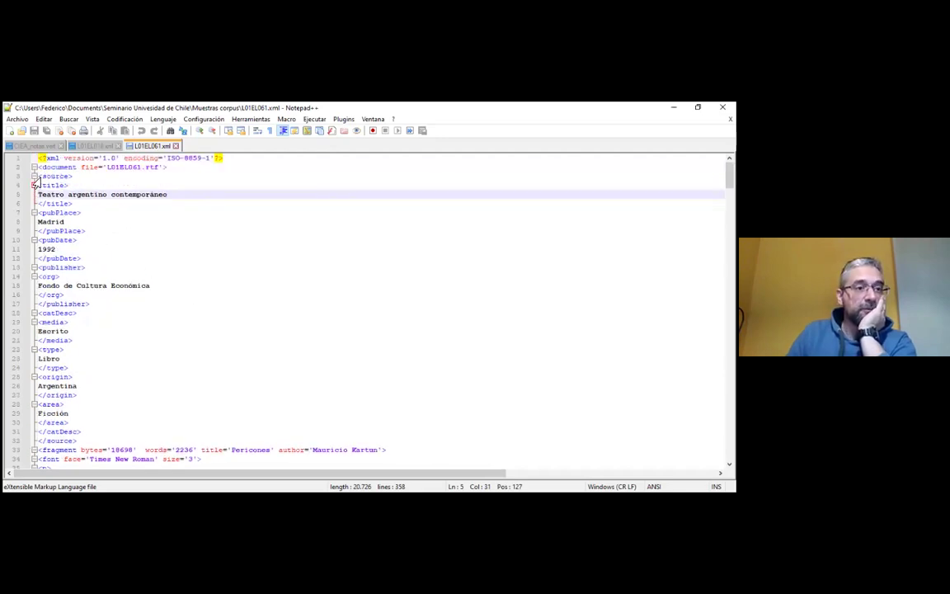
{"action": "left_click", "coordinate": [35, 177]}
{"action": "left_click", "coordinate": [35, 176]}
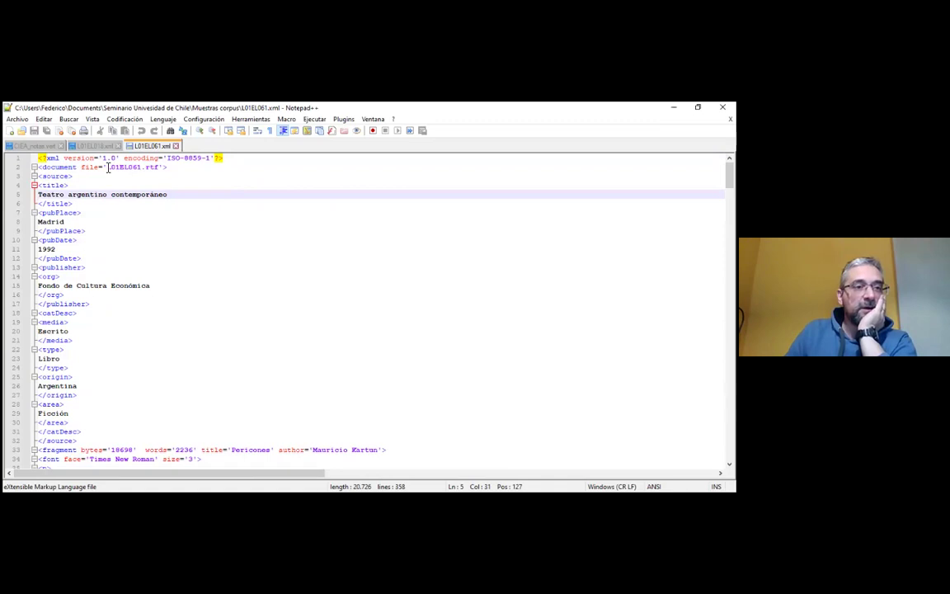
Highlight the file code L01EL061 in the document tag, as a whole and part by part, to examine its structure
{"action": "left_click_drag", "start_coordinate": [108, 168], "coordinate": [140, 169]}
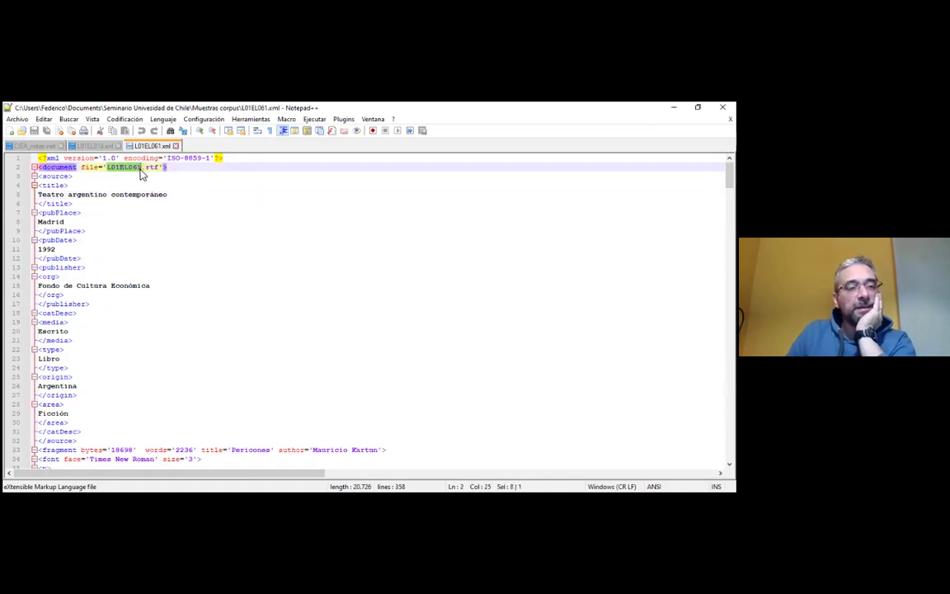
{"action": "key", "text": "Right"}
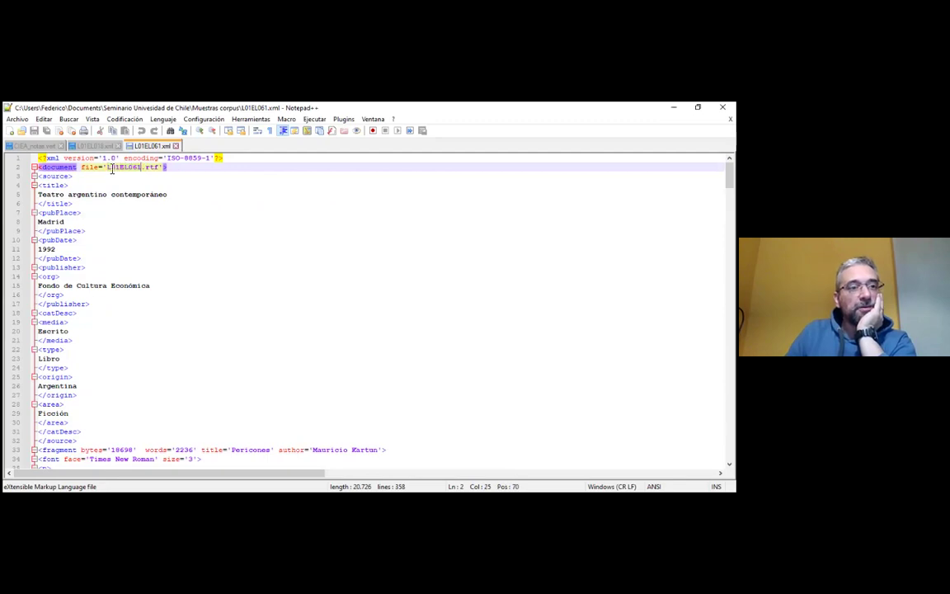
{"action": "left_click_drag", "start_coordinate": [106, 169], "coordinate": [112, 168]}
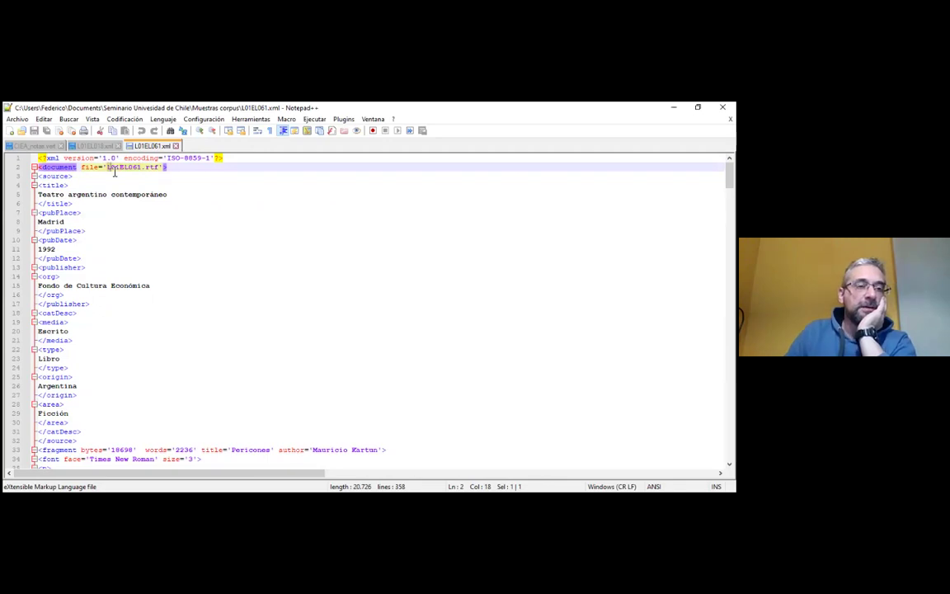
{"action": "key", "text": "Left"}
{"action": "left_click_drag", "start_coordinate": [112, 169], "coordinate": [120, 168]}
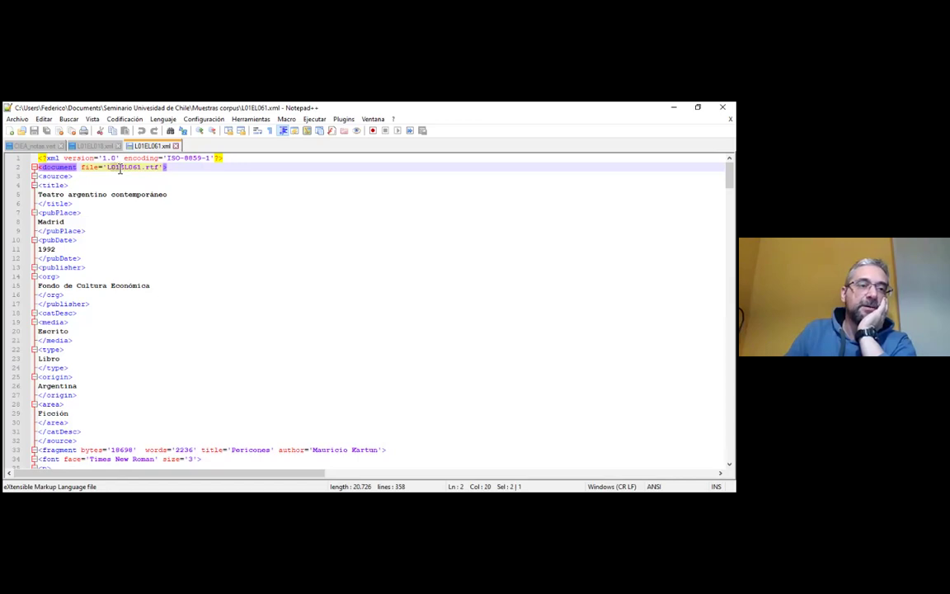
{"action": "left_click", "coordinate": [122, 168]}
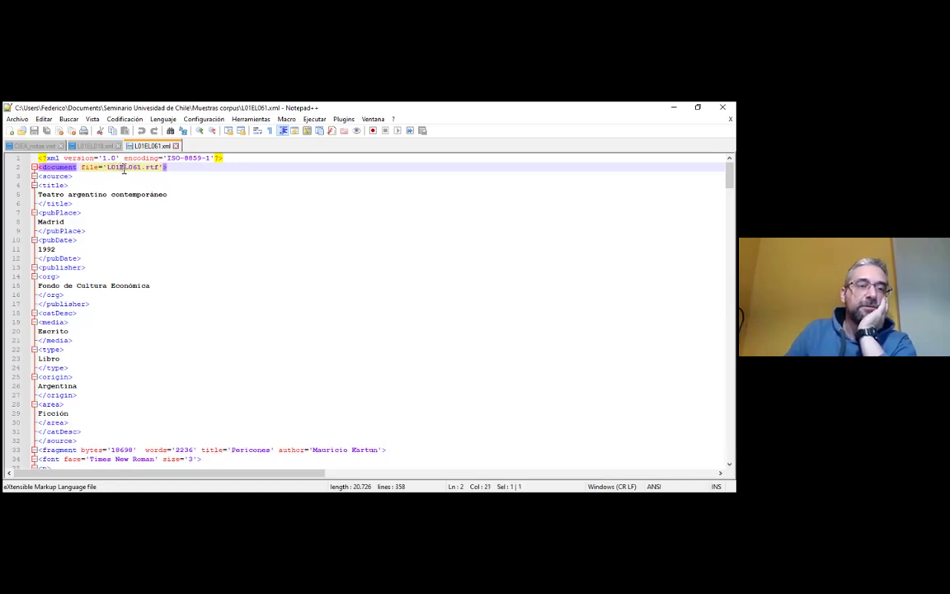
{"action": "left_click", "coordinate": [126, 169]}
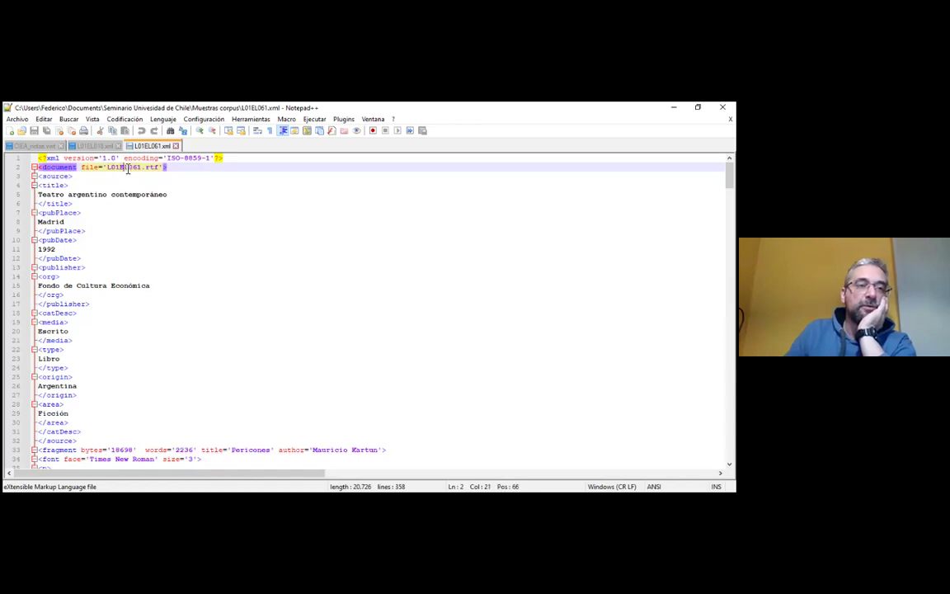
{"action": "left_click_drag", "start_coordinate": [128, 169], "coordinate": [138, 169]}
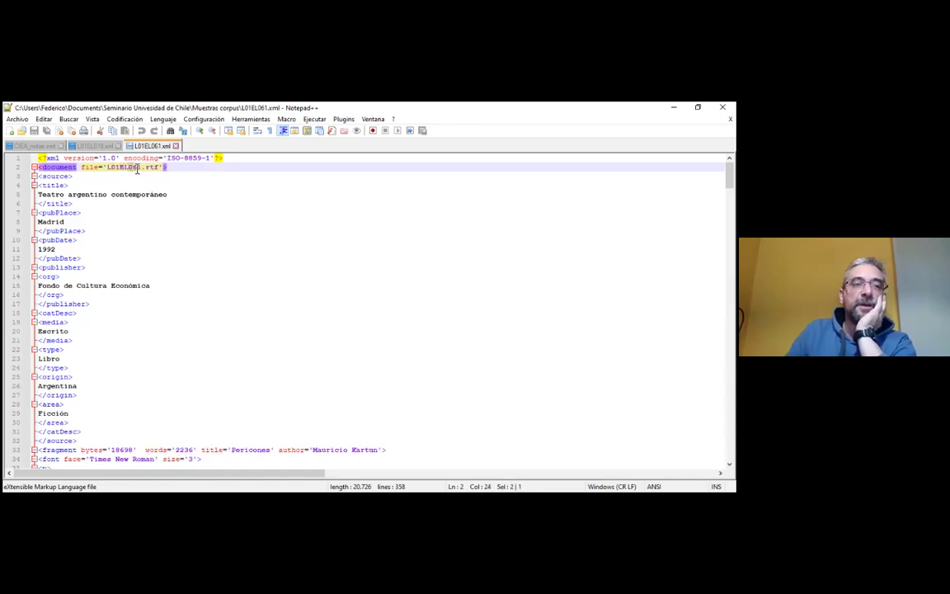
{"action": "left_click", "coordinate": [216, 214]}
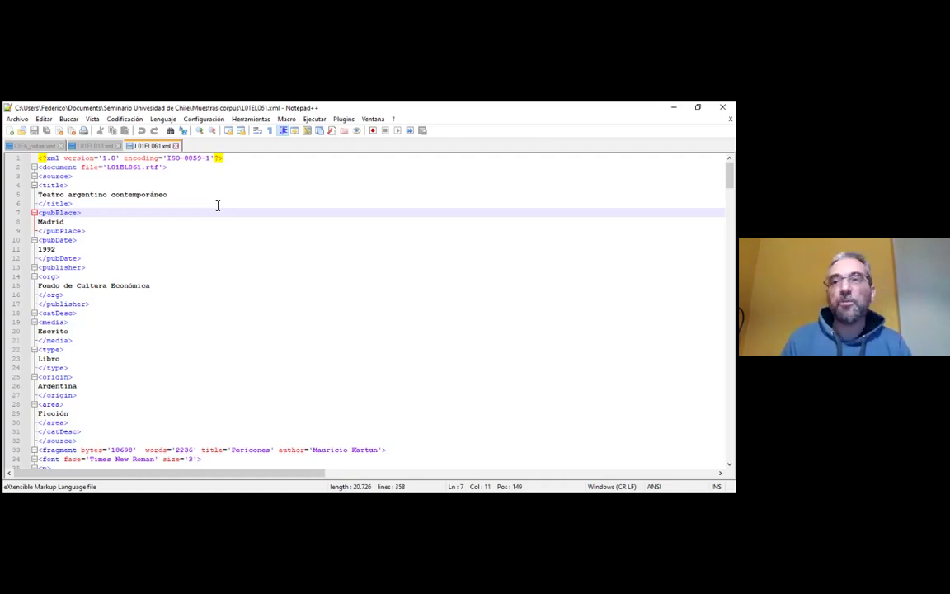
{"action": "double_click", "coordinate": [110, 168]}
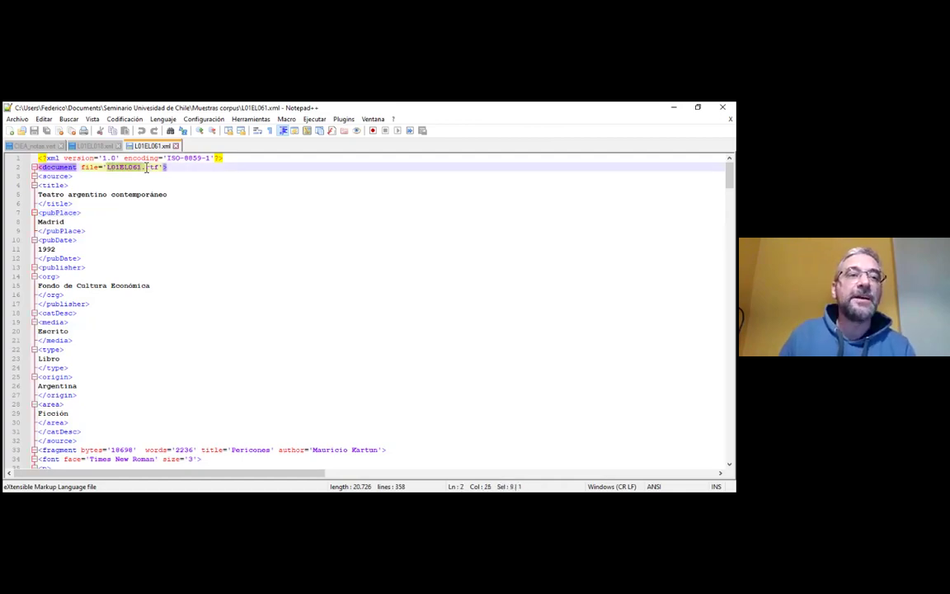
{"action": "left_click", "coordinate": [183, 251]}
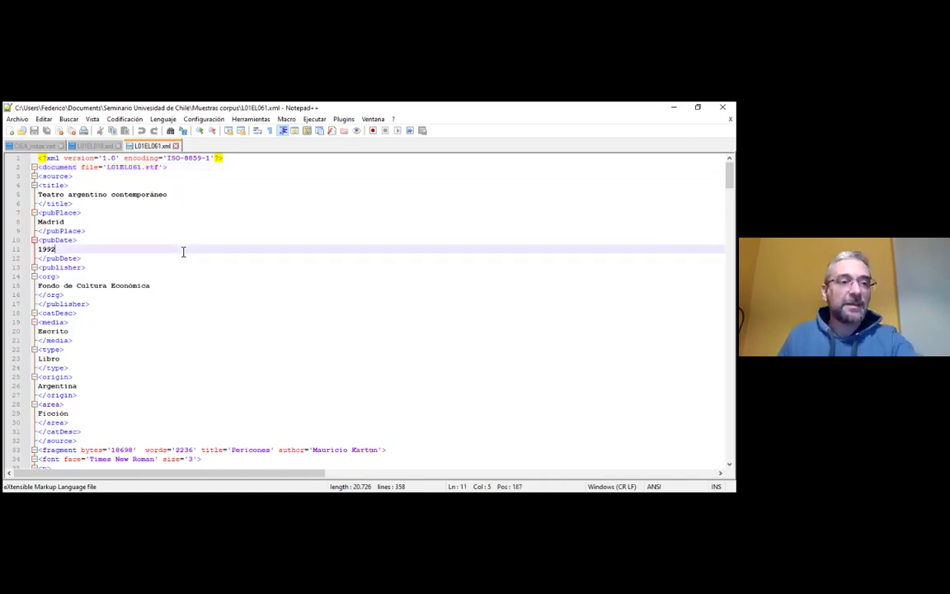
Examine the source metadata of L01EL061.xml from the title through publisher and media to the area entry
{"action": "left_click", "coordinate": [166, 194]}
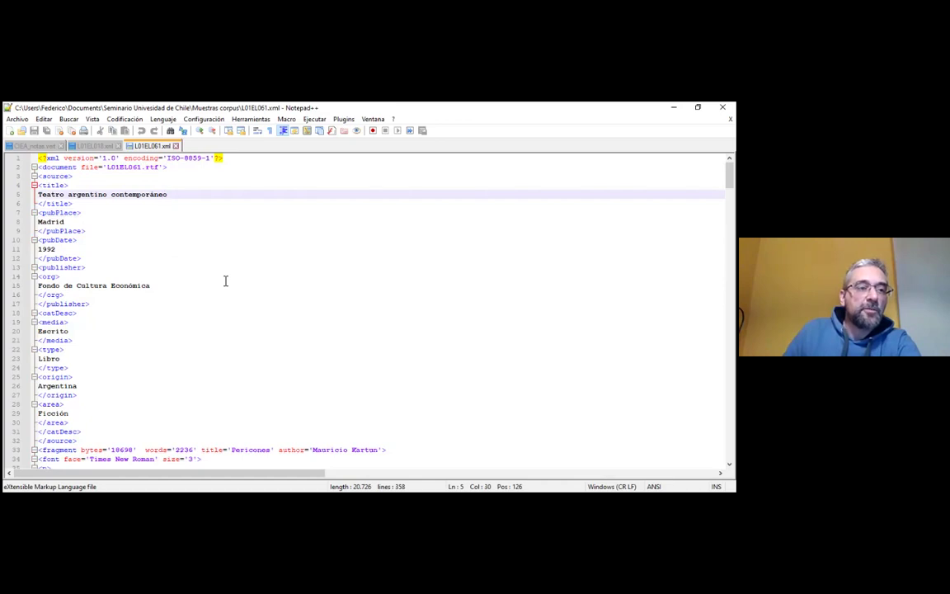
{"action": "scroll", "coordinate": [225, 282], "scroll_direction": "down", "scroll_amount": 1}
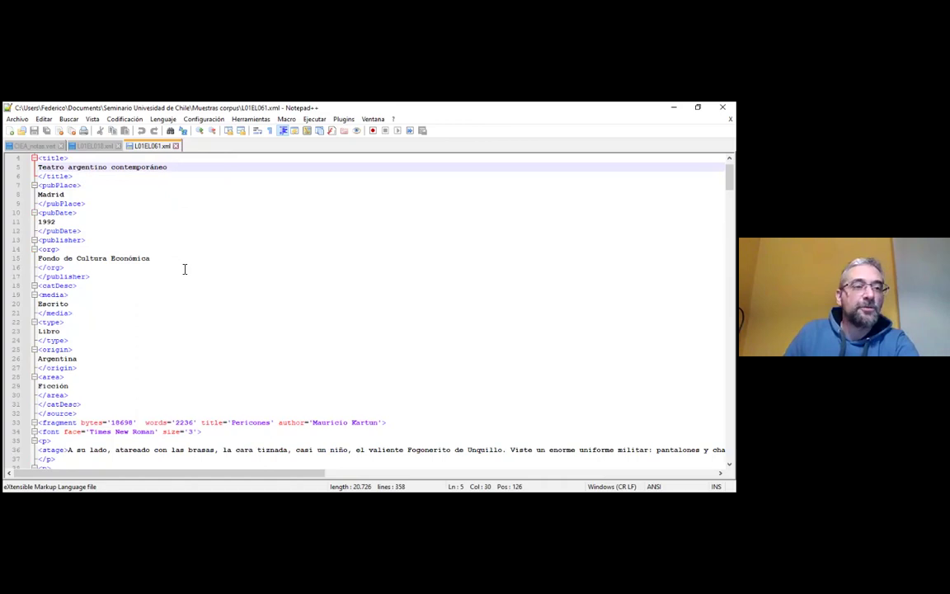
{"action": "scroll", "coordinate": [173, 239], "scroll_direction": "down", "scroll_amount": 1}
{"action": "left_click", "coordinate": [171, 235]}
{"action": "scroll", "coordinate": [197, 265], "scroll_direction": "down", "scroll_amount": 1}
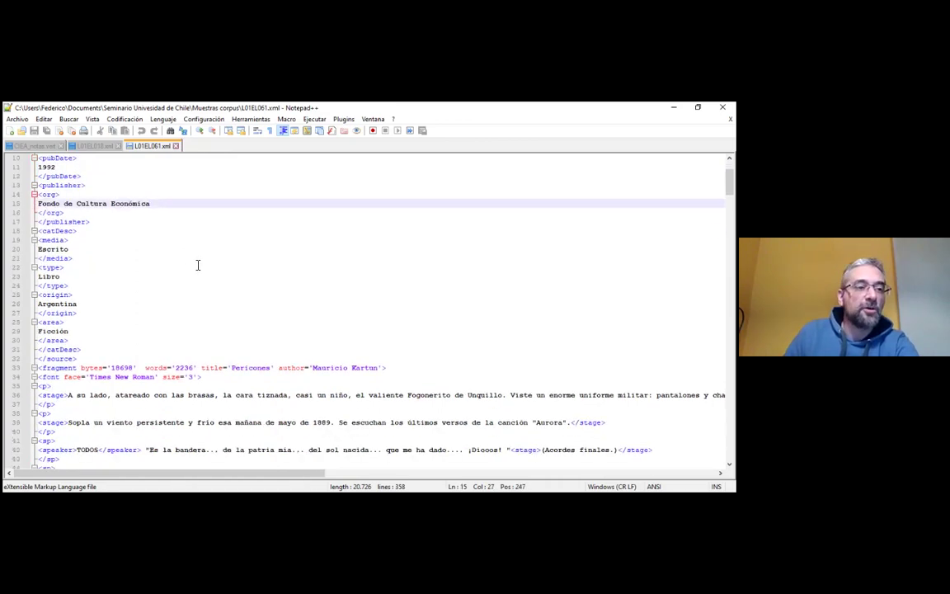
{"action": "left_click", "coordinate": [80, 249]}
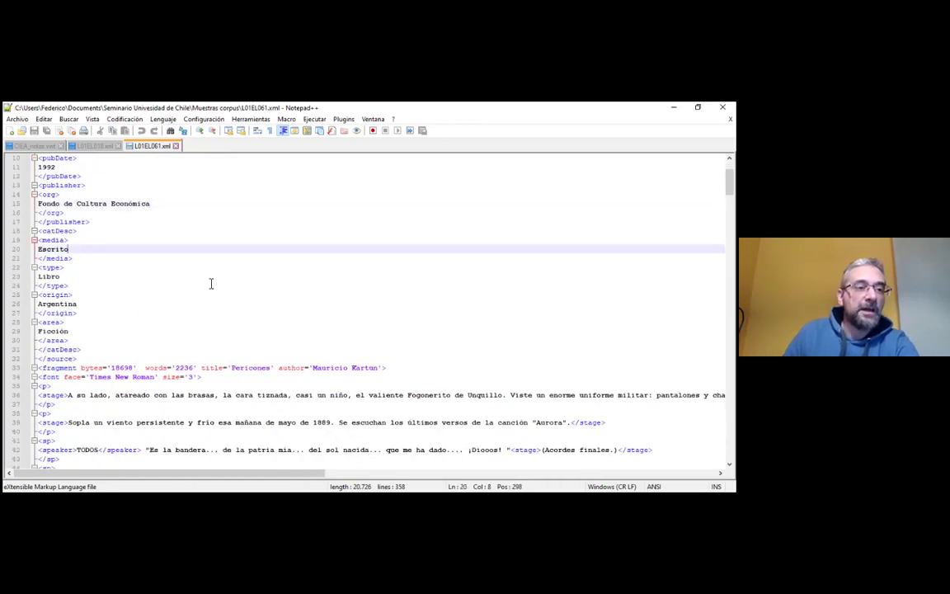
{"action": "scroll", "coordinate": [212, 284], "scroll_direction": "down", "scroll_amount": 2}
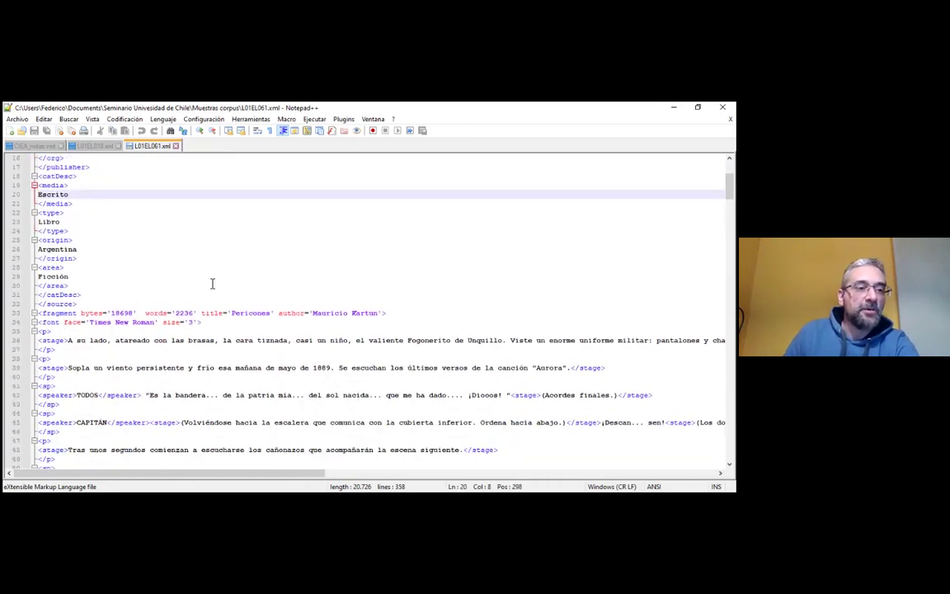
{"action": "left_click", "coordinate": [103, 279]}
{"action": "scroll", "coordinate": [239, 292], "scroll_direction": "down", "scroll_amount": 2}
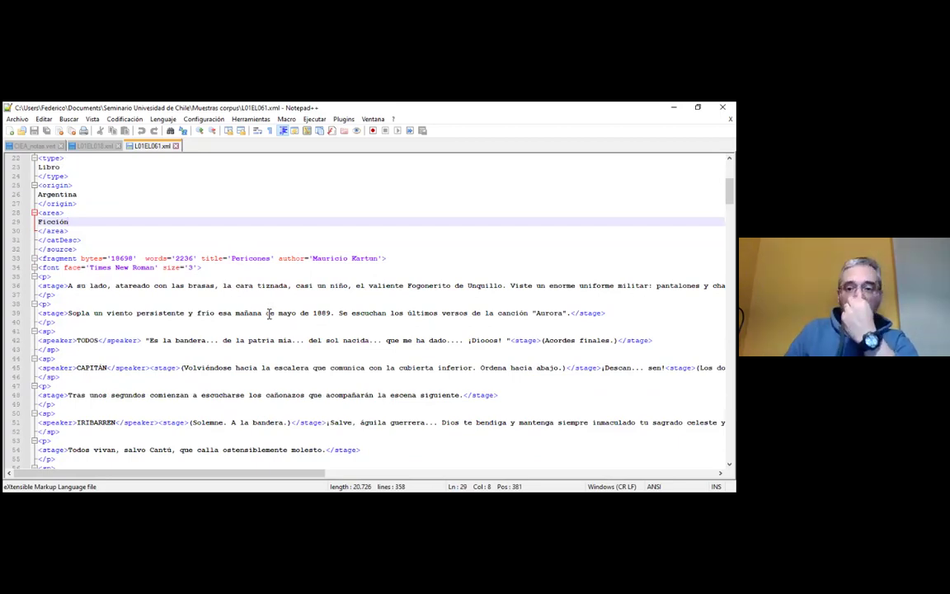
Highlight the CAPITÁN speaker element and the speaker name IRIBARREN in the play's text to examine the speaker markup
{"action": "scroll", "coordinate": [291, 329], "scroll_direction": "down", "scroll_amount": 1}
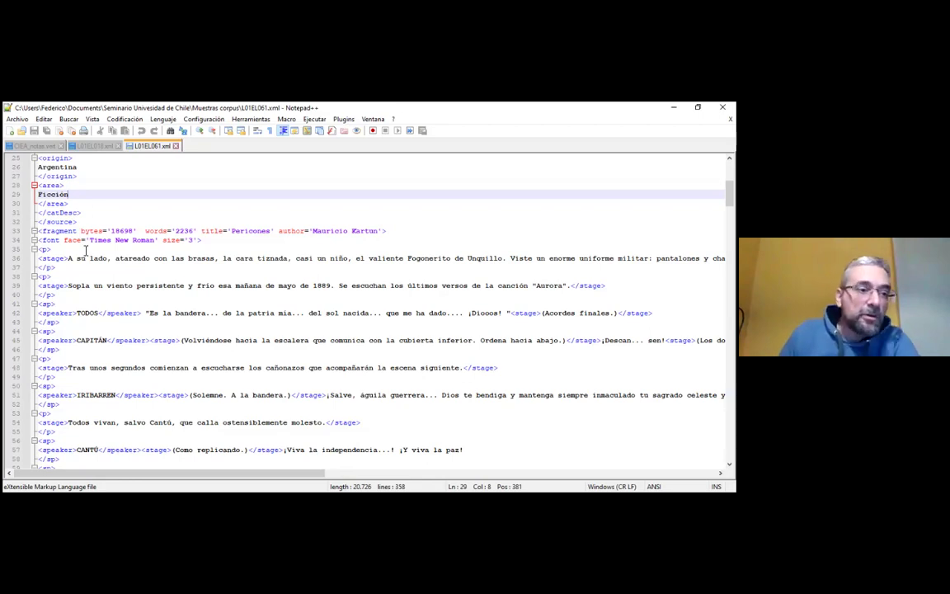
{"action": "left_click_drag", "start_coordinate": [38, 340], "coordinate": [153, 340]}
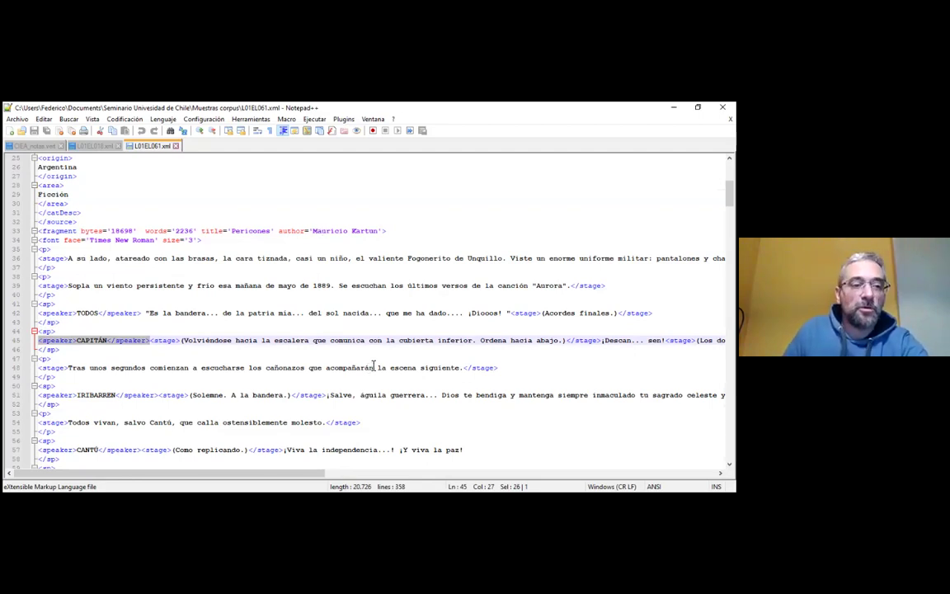
{"action": "double_click", "coordinate": [98, 395]}
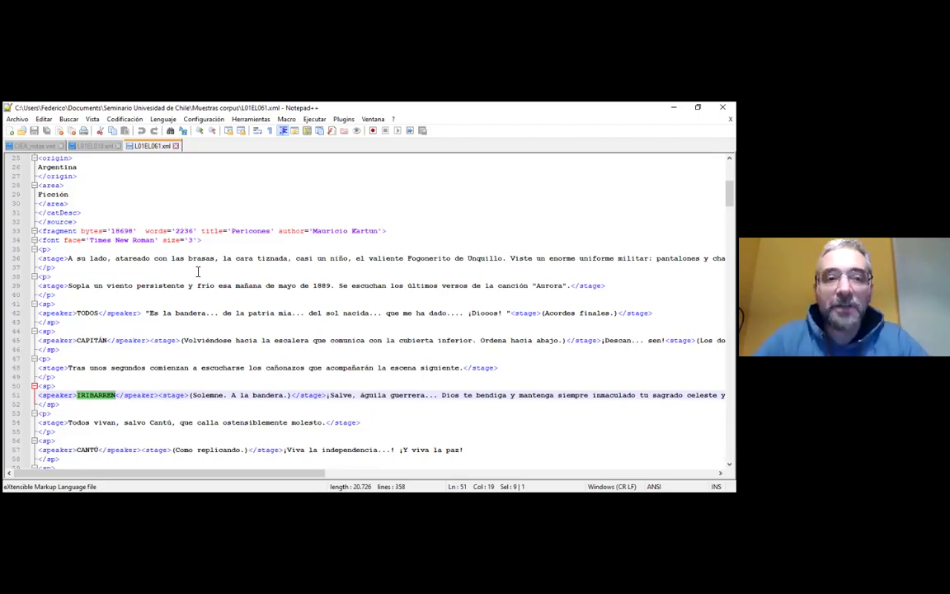
Switch to CIEA_notas.vert, view the end of the file and return to its beginning
{"action": "left_click", "coordinate": [45, 149]}
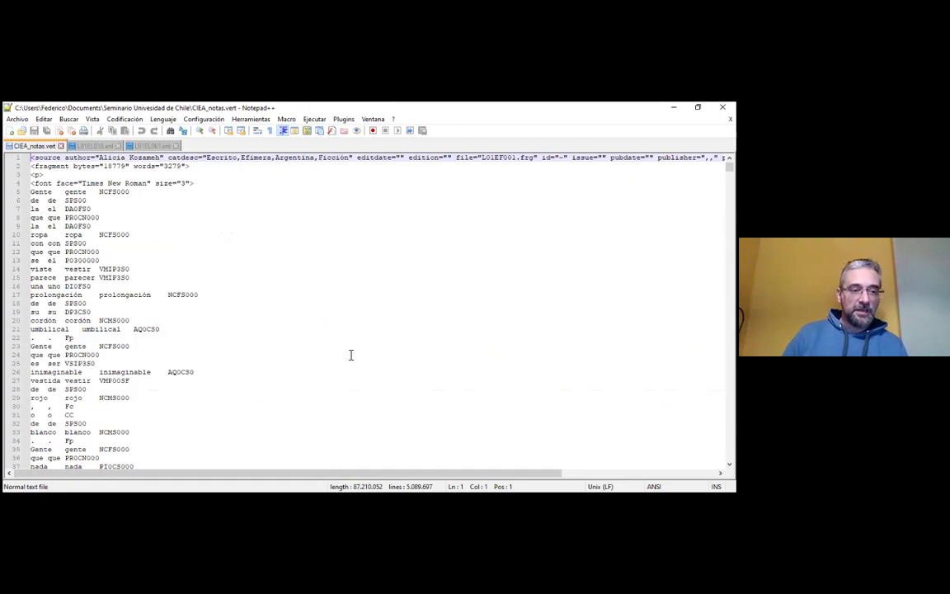
{"action": "key", "text": "ctrl+End"}
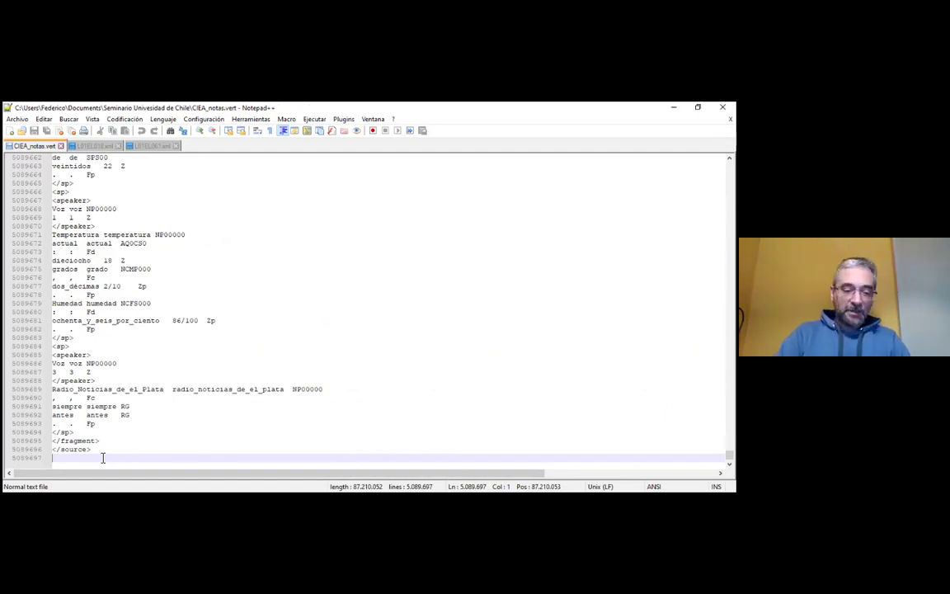
{"action": "key", "text": "ctrl+Home"}
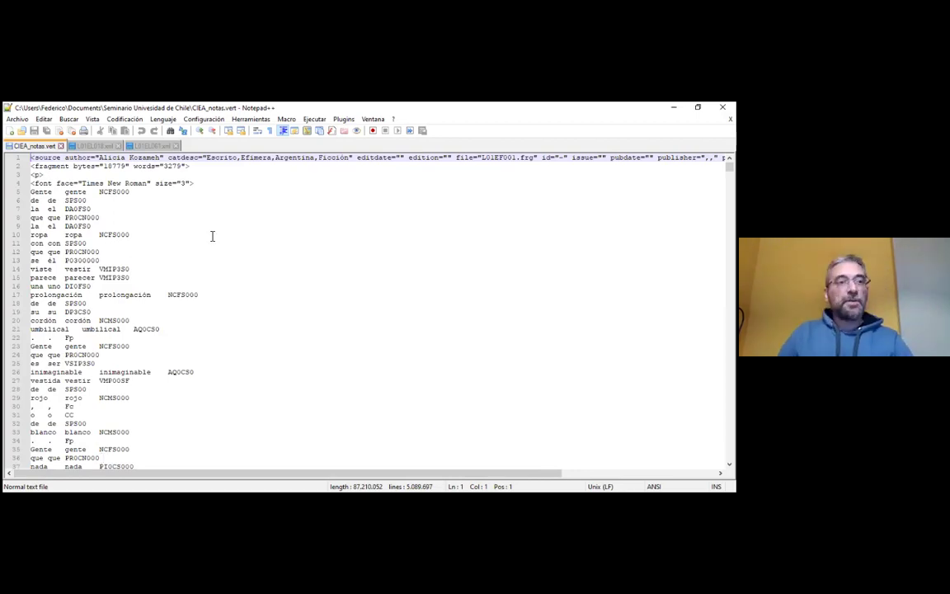
Search CIEA_notas.vert for "pericones" and place the cursor on the matching fragment line
{"action": "left_click", "coordinate": [71, 121]}
{"action": "left_click", "coordinate": [87, 134]}
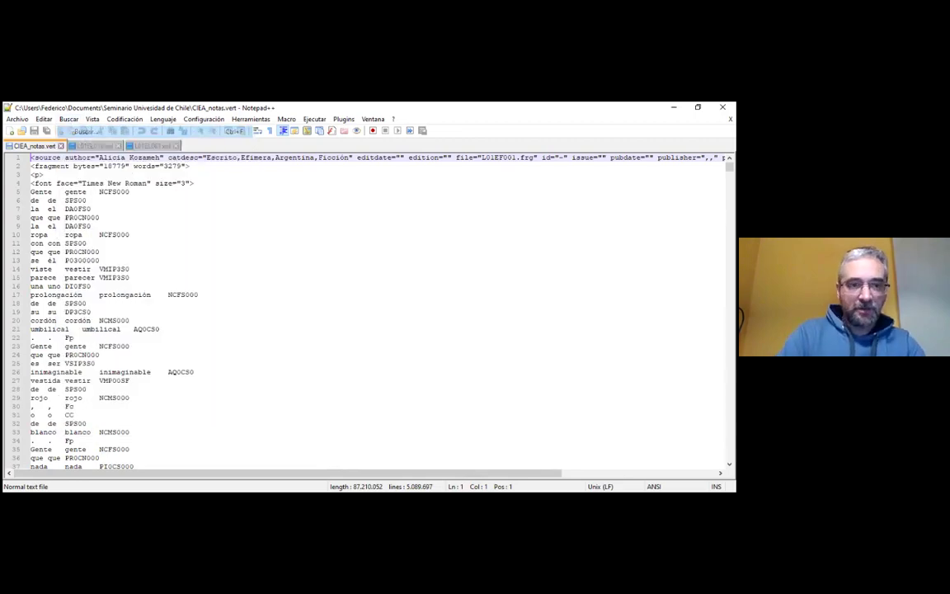
{"action": "type", "text": "kar"}
{"action": "key", "text": "BackSpace"}
{"action": "key", "text": "BackSpace"}
{"action": "key", "text": "BackSpace"}
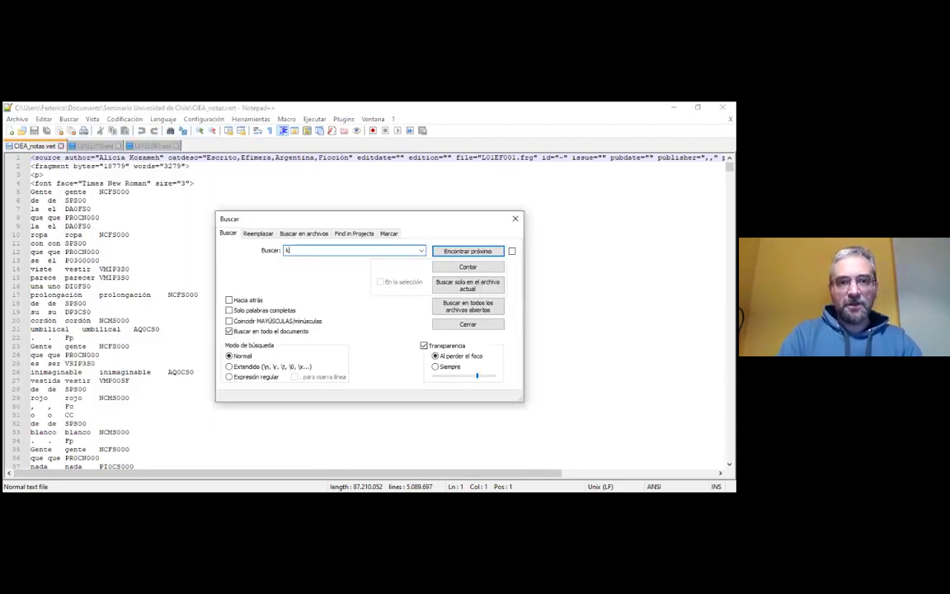
{"action": "type", "text": "pe"}
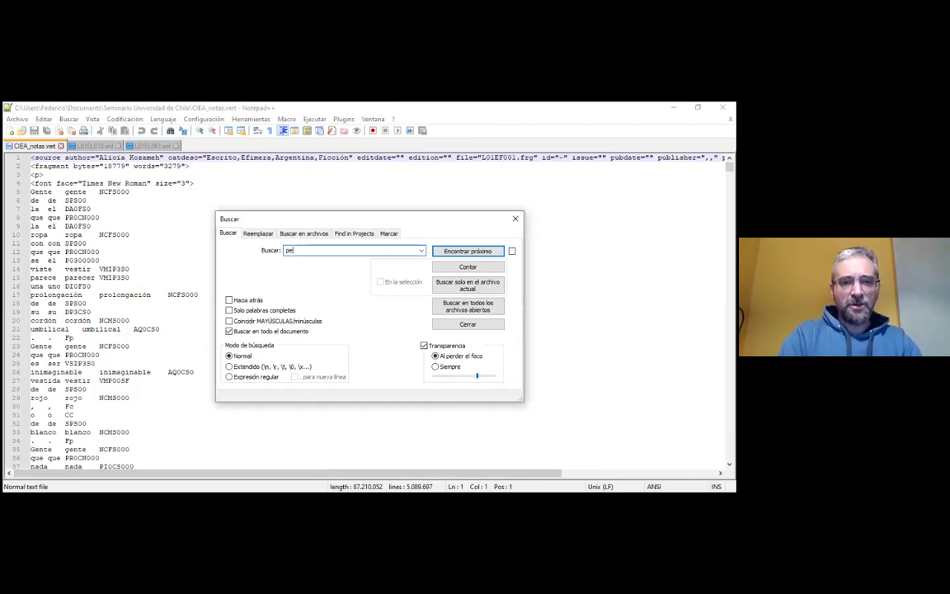
{"action": "type", "text": "ricones"}
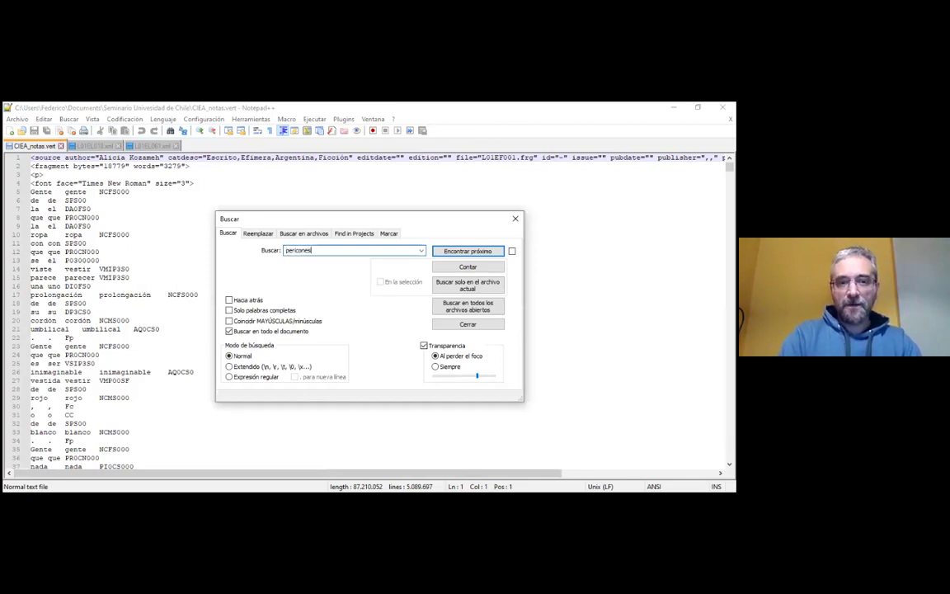
{"action": "key", "text": "Return"}
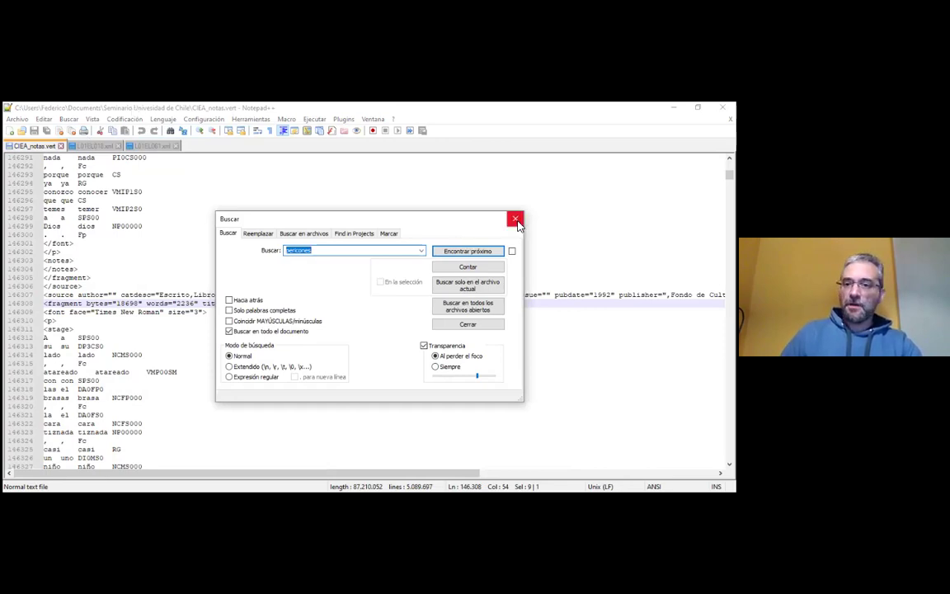
{"action": "left_click", "coordinate": [468, 324]}
{"action": "left_click", "coordinate": [354, 303]}
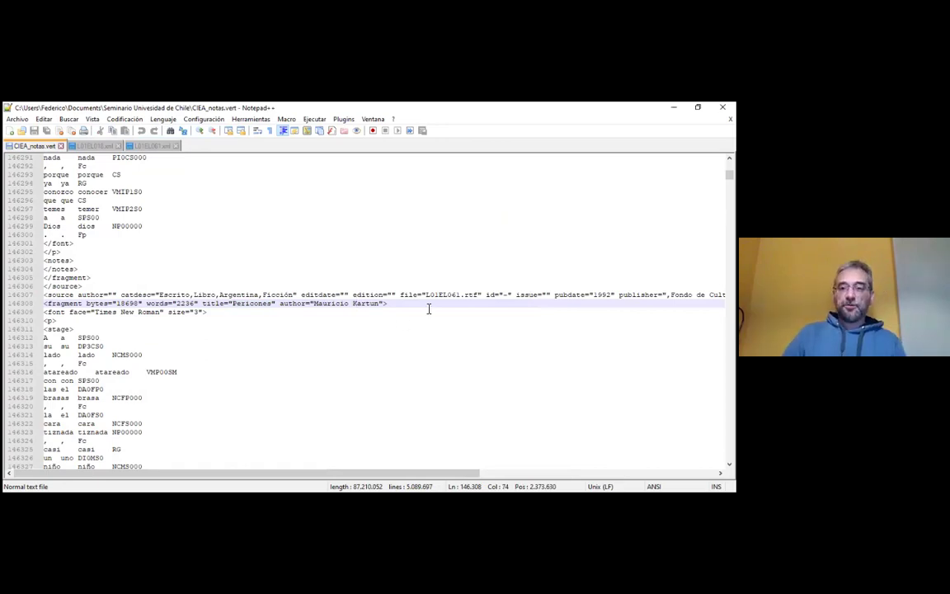
Highlight the token A, its lemma a and its tag SPS00 on the first line of the Pericones stage text
{"action": "scroll", "coordinate": [420, 330], "scroll_direction": "down", "scroll_amount": 2}
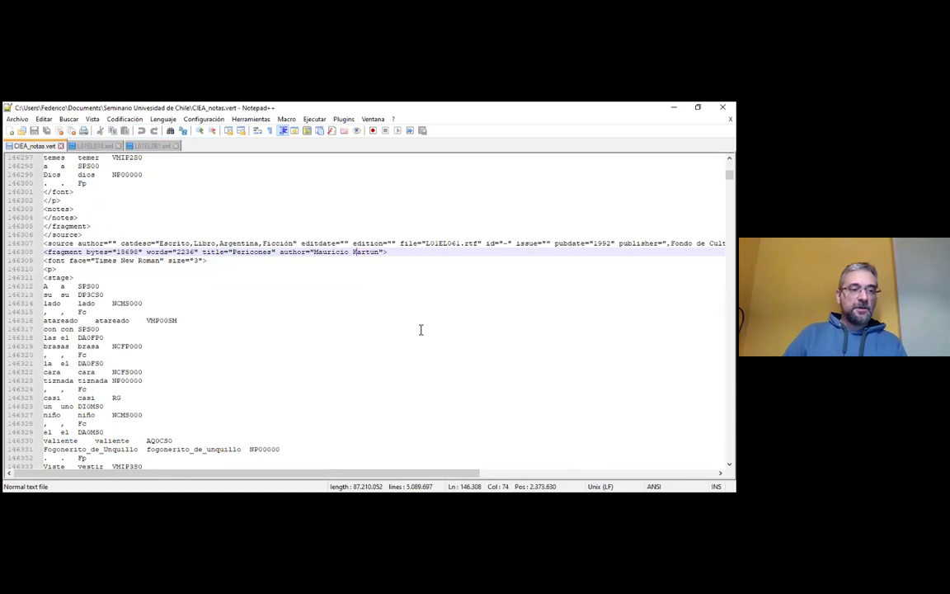
{"action": "scroll", "coordinate": [419, 329], "scroll_direction": "down", "scroll_amount": 2}
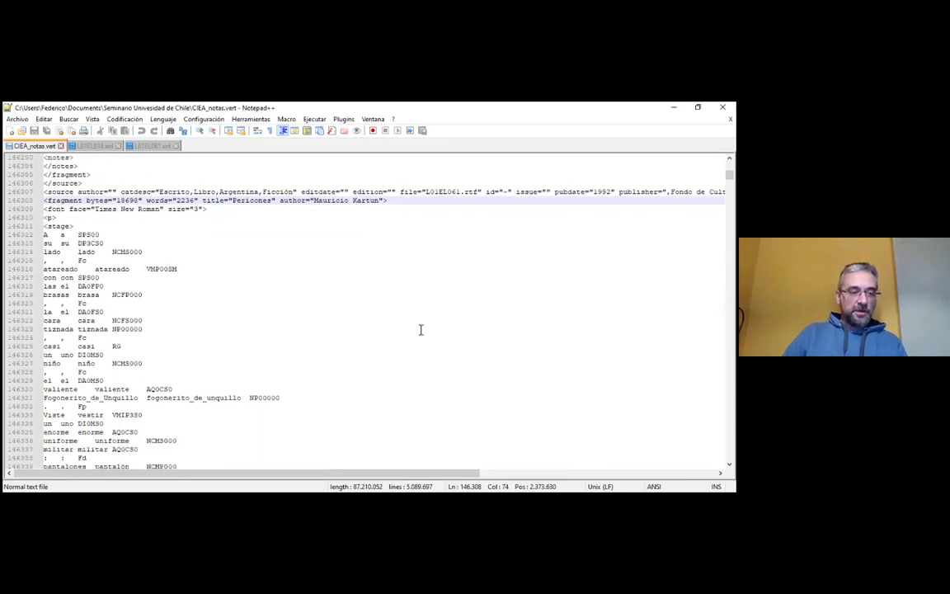
{"action": "scroll", "coordinate": [420, 329], "scroll_direction": "up", "scroll_amount": 1}
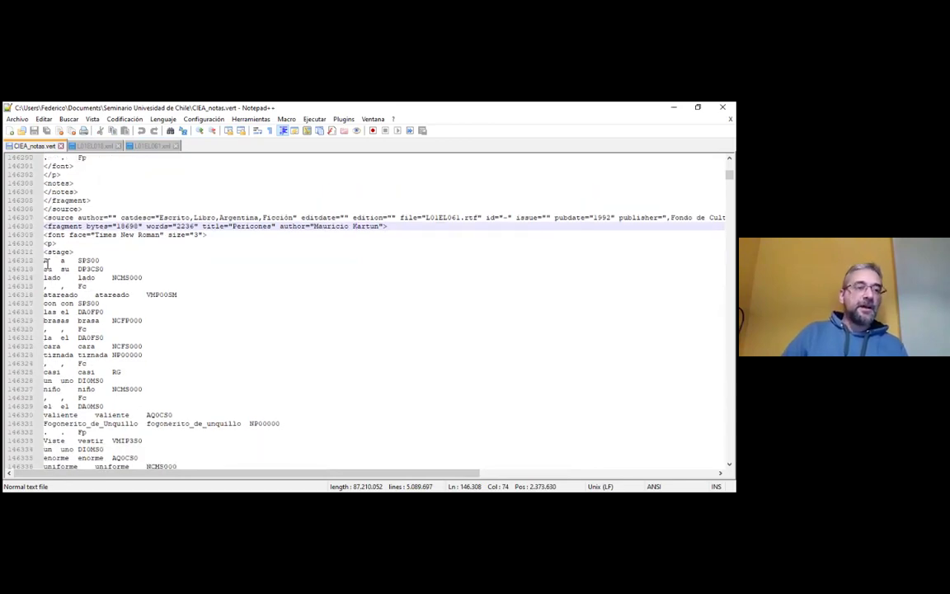
{"action": "left_click", "coordinate": [46, 262]}
{"action": "left_click_drag", "start_coordinate": [44, 262], "coordinate": [52, 262]}
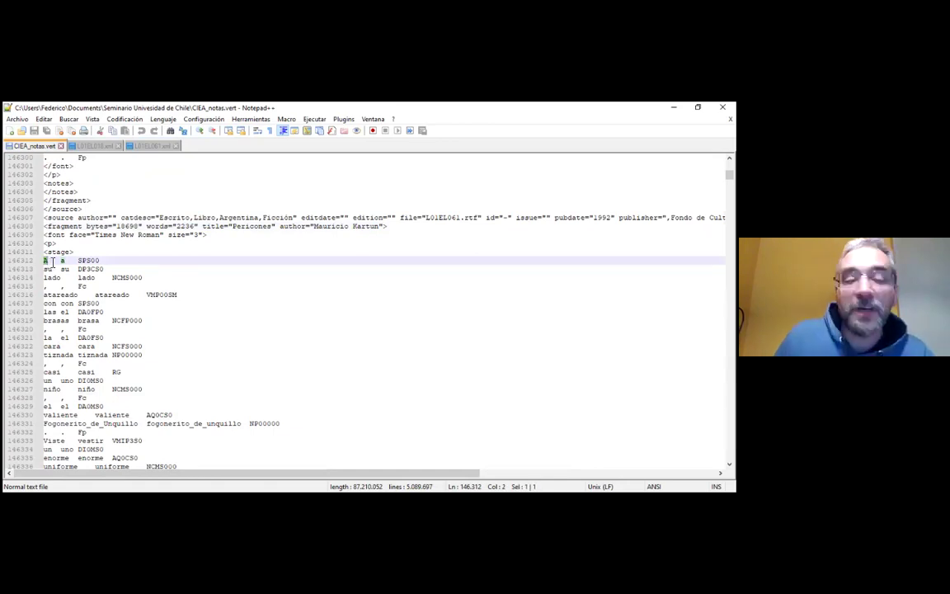
{"action": "left_click", "coordinate": [62, 263]}
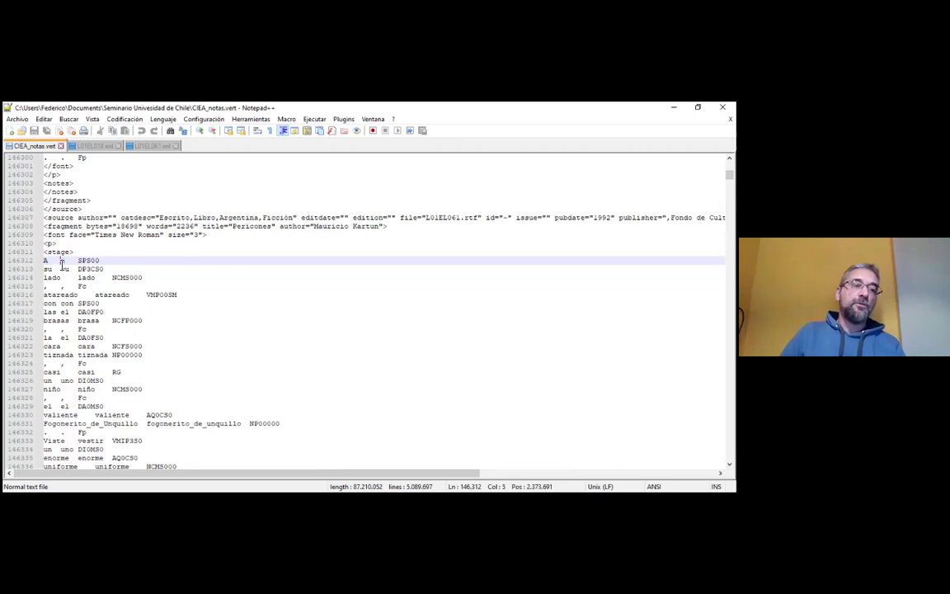
{"action": "left_click_drag", "start_coordinate": [60, 262], "coordinate": [65, 262]}
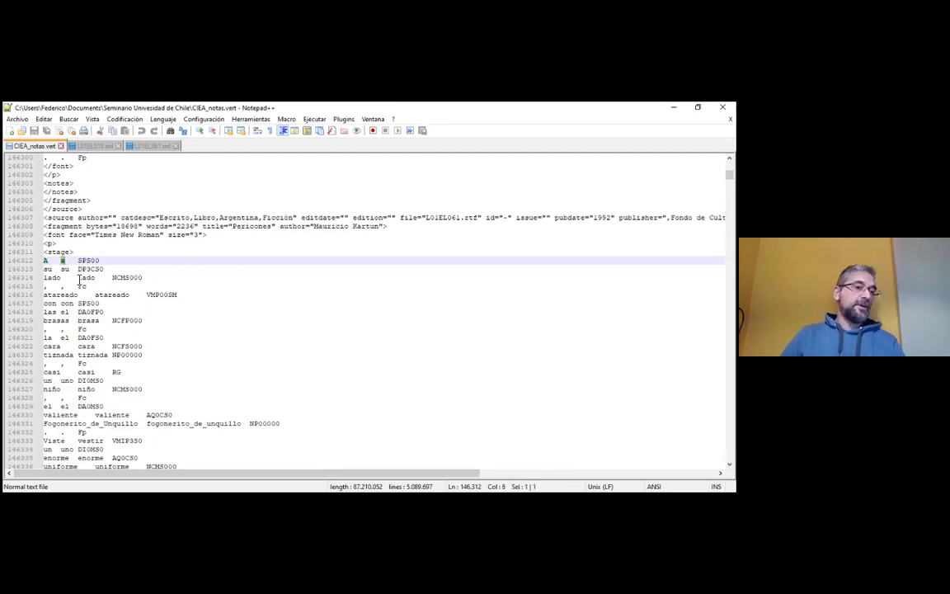
{"action": "left_click", "coordinate": [78, 260]}
{"action": "left_click_drag", "start_coordinate": [78, 260], "coordinate": [102, 261]}
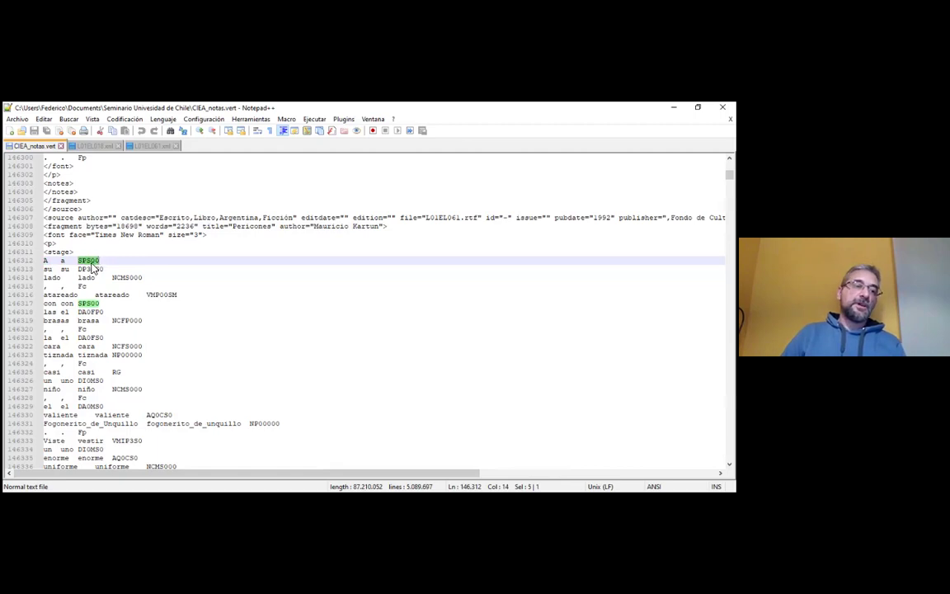
{"action": "left_click", "coordinate": [90, 261]}
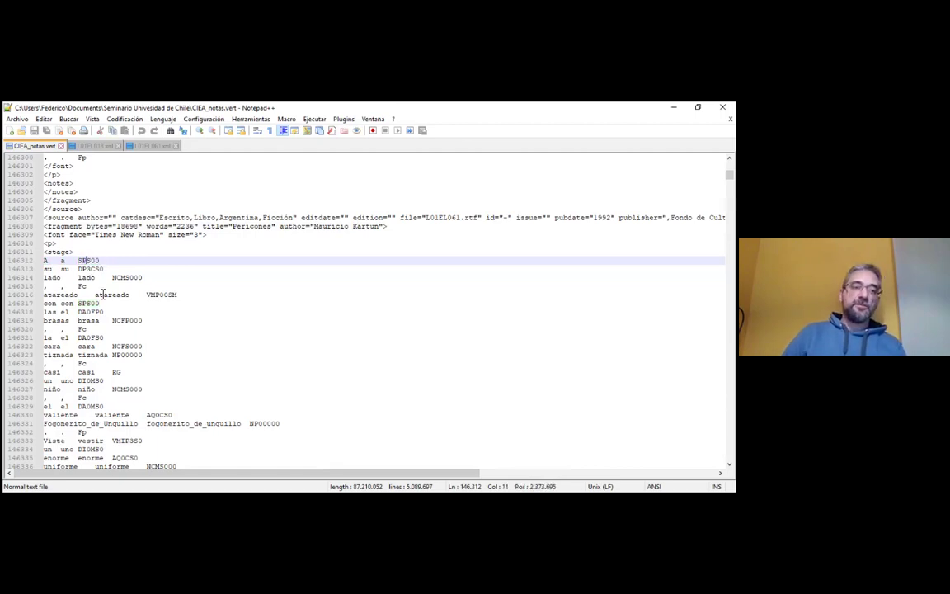
Examine the lemma and the DP3CS0 tag of the token "su", and the comma encoded on its own line
{"action": "left_click", "coordinate": [48, 269]}
{"action": "double_click", "coordinate": [64, 270]}
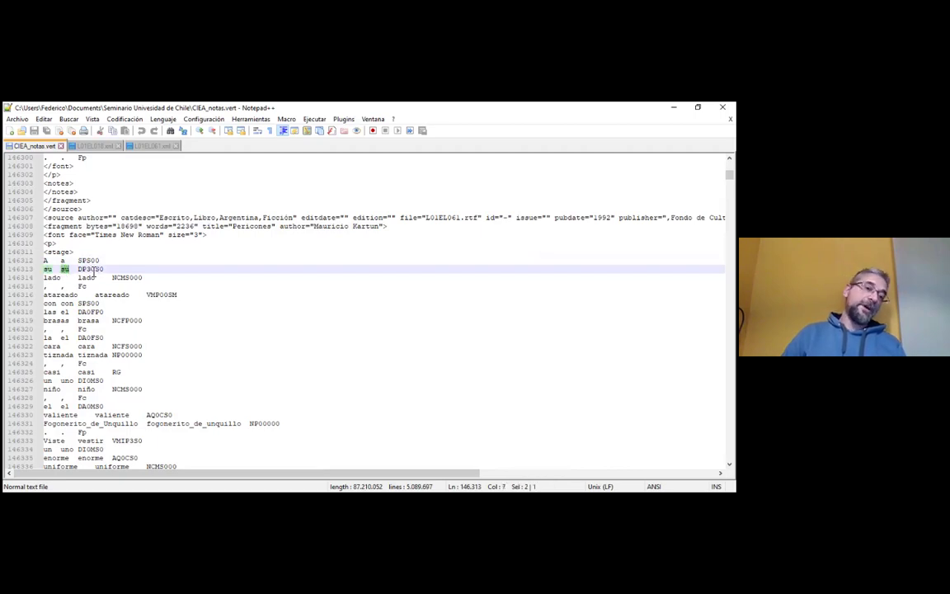
{"action": "left_click", "coordinate": [82, 269]}
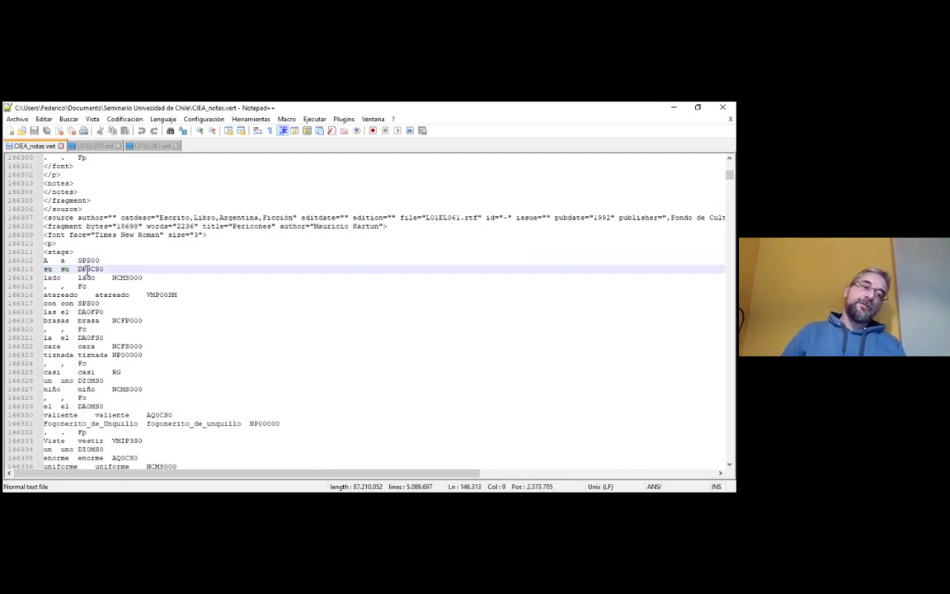
{"action": "left_click", "coordinate": [87, 269]}
{"action": "left_click", "coordinate": [93, 269]}
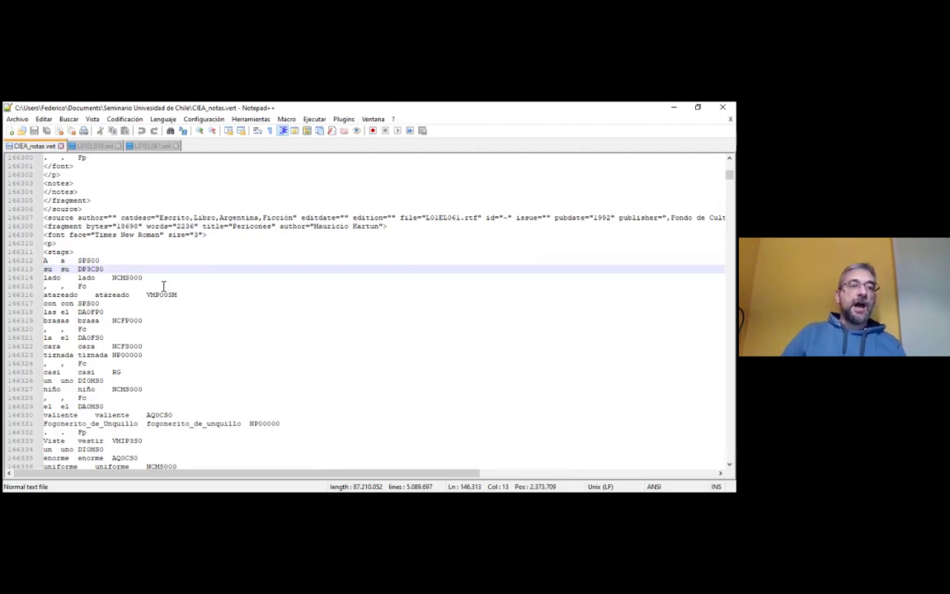
{"action": "double_click", "coordinate": [60, 287]}
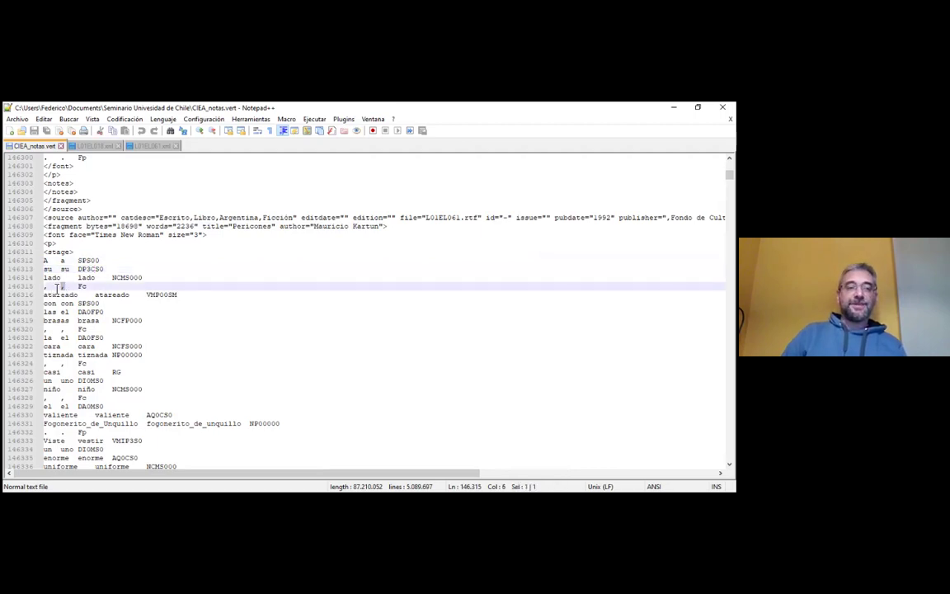
{"action": "left_click", "coordinate": [47, 288]}
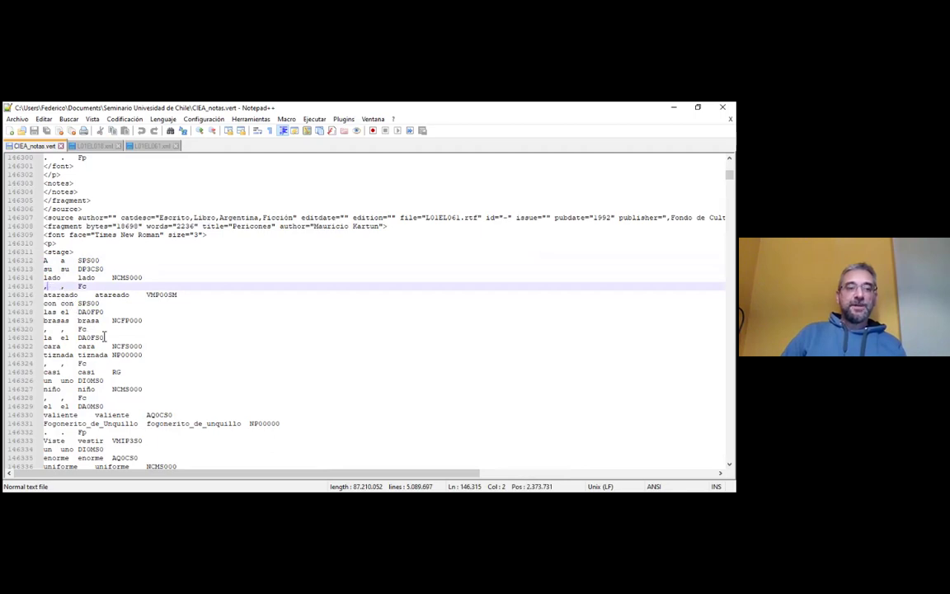
Examine the tagged tokens of the stage directions down to the TODOS speaker's lines
{"action": "scroll", "coordinate": [180, 360], "scroll_direction": "down", "scroll_amount": 2}
{"action": "scroll", "coordinate": [181, 360], "scroll_direction": "down", "scroll_amount": 11}
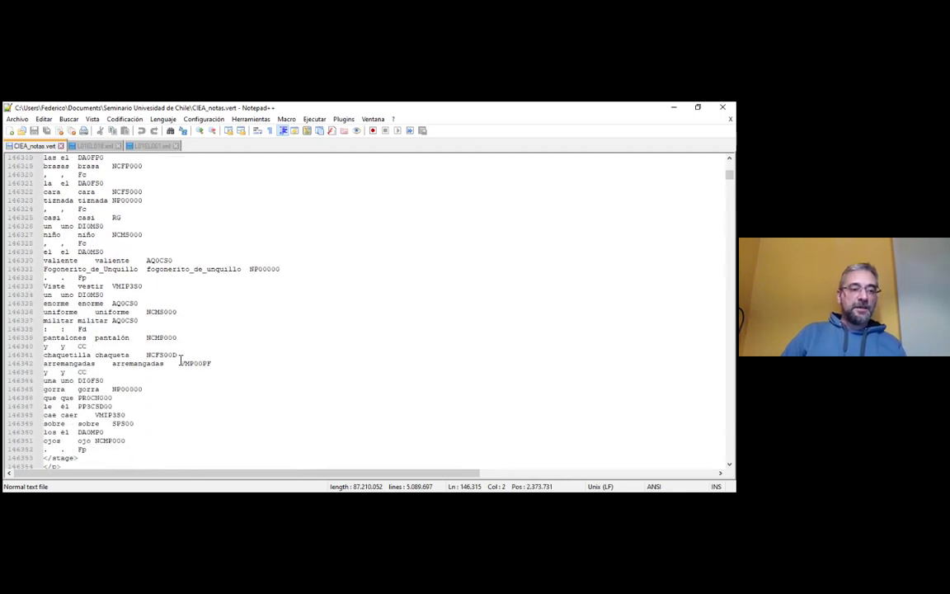
{"action": "scroll", "coordinate": [180, 360], "scroll_direction": "down", "scroll_amount": 10}
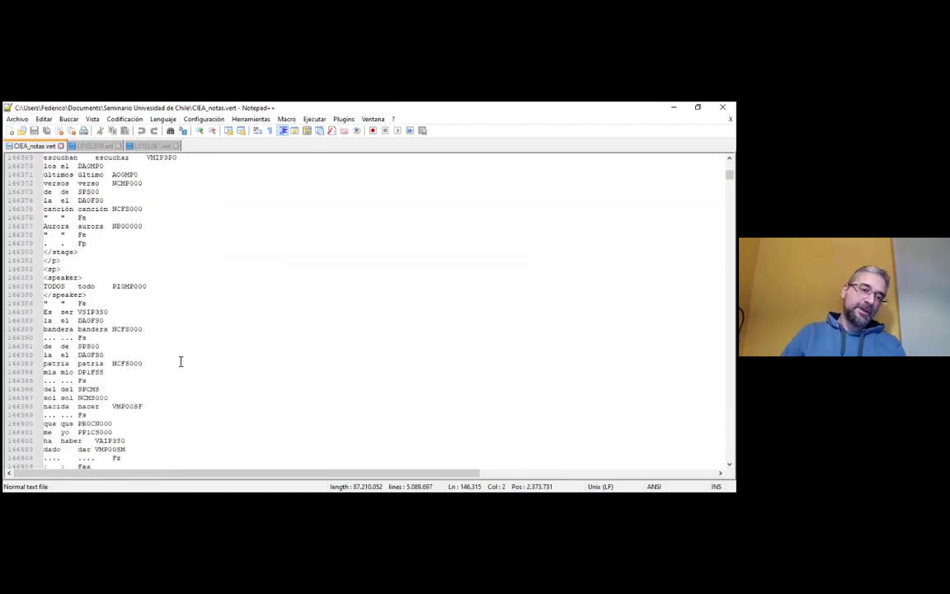
{"action": "scroll", "coordinate": [180, 360], "scroll_direction": "down", "scroll_amount": 2}
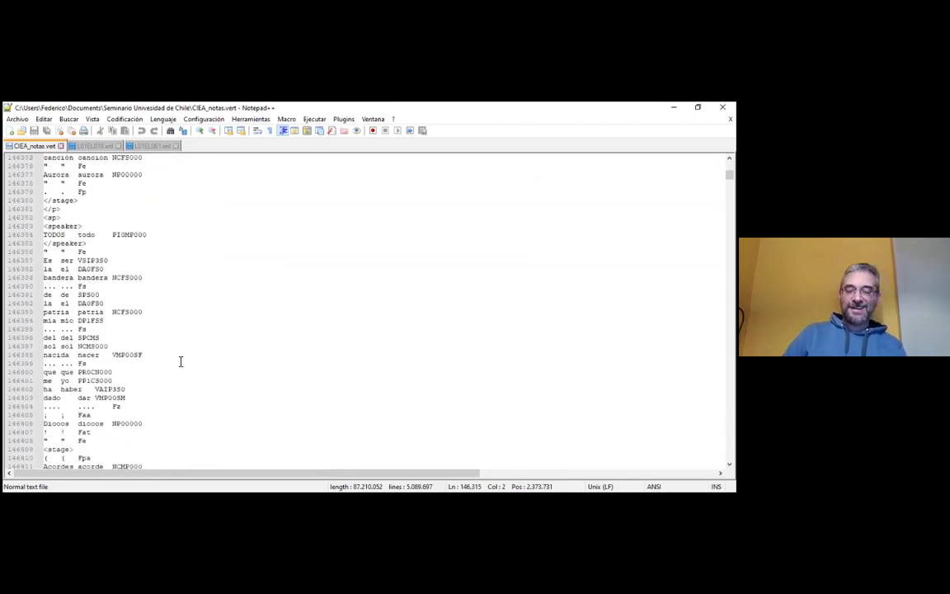
{"action": "scroll", "coordinate": [180, 361], "scroll_direction": "up", "scroll_amount": 3}
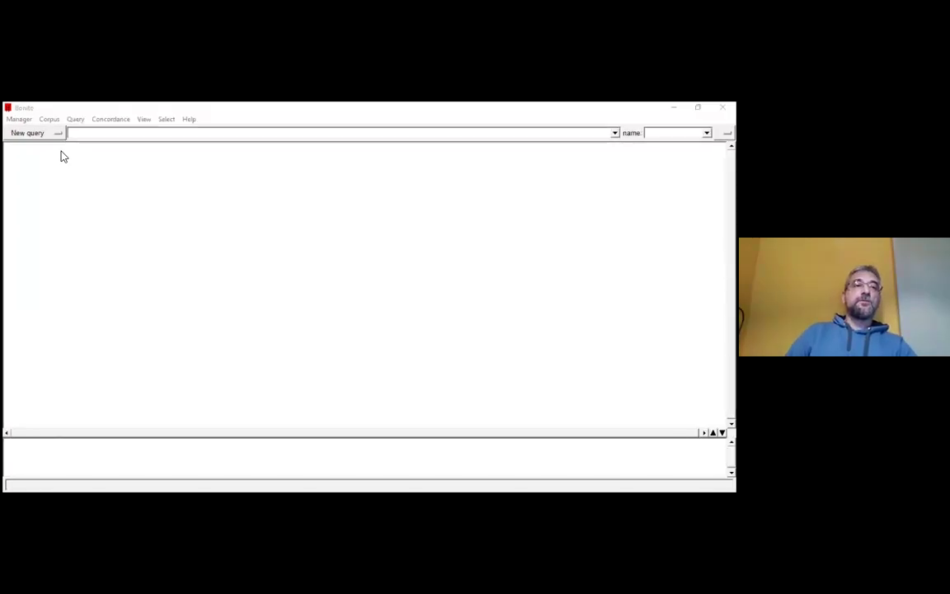
Switch to Bonito, try the query "a" and show the statistics options available for concordances
{"action": "left_click", "coordinate": [93, 132]}
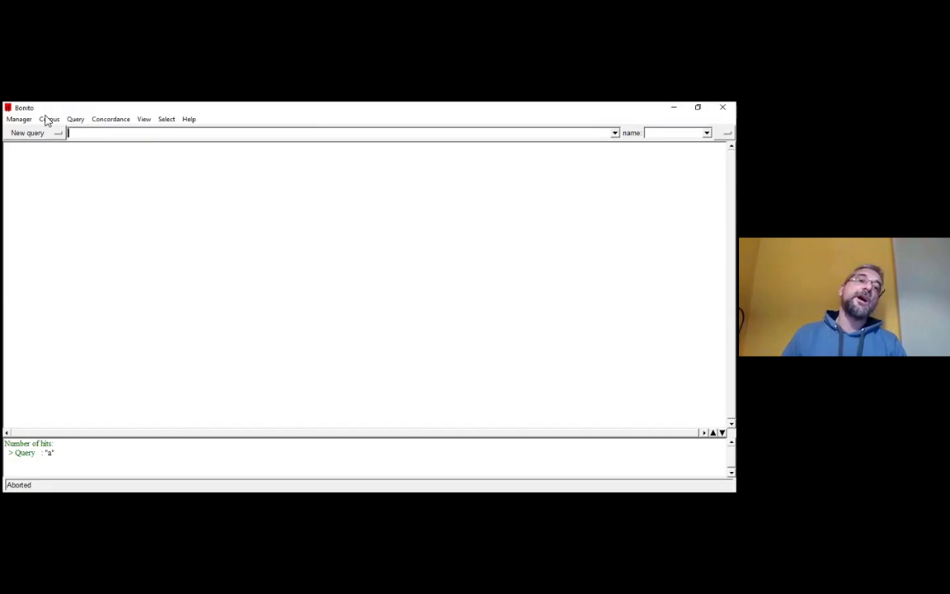
{"action": "left_click", "coordinate": [109, 120]}
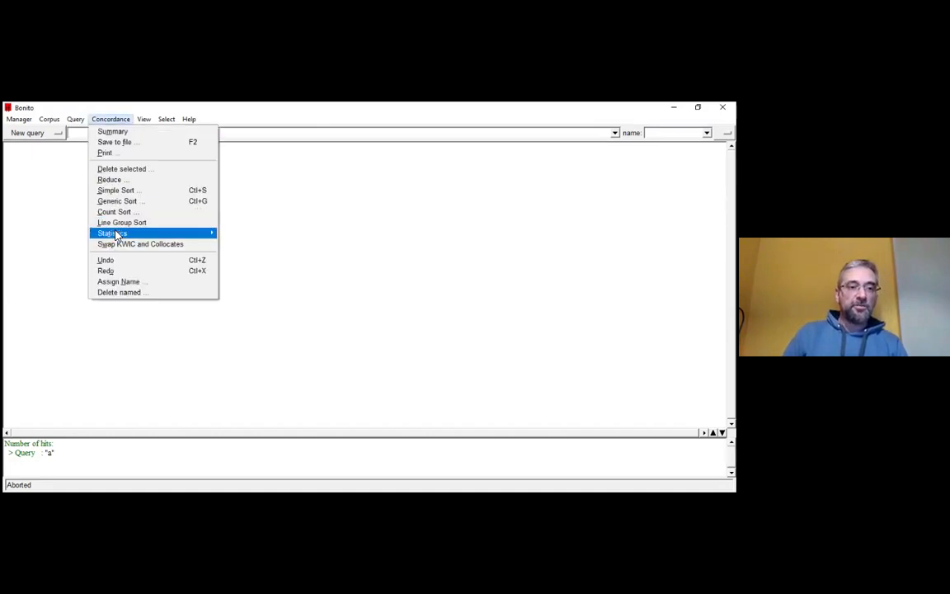
{"action": "mouse_move", "coordinate": [116, 236]}
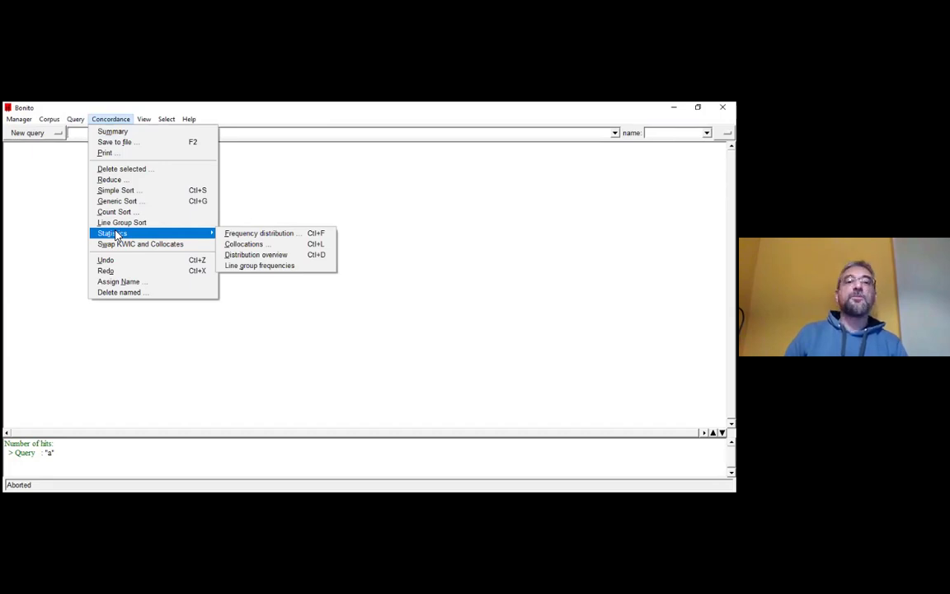
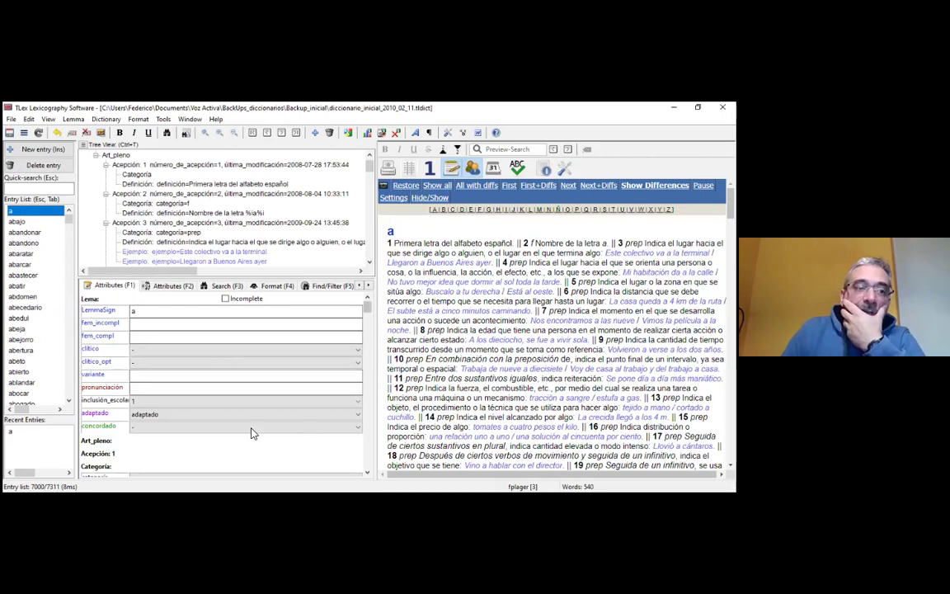
Switch to TLex, browse the entries abajo, abandonar, abandono, abarcar and abastecer, and examine the abastecer entry's tree structure
{"action": "left_click", "coordinate": [18, 221]}
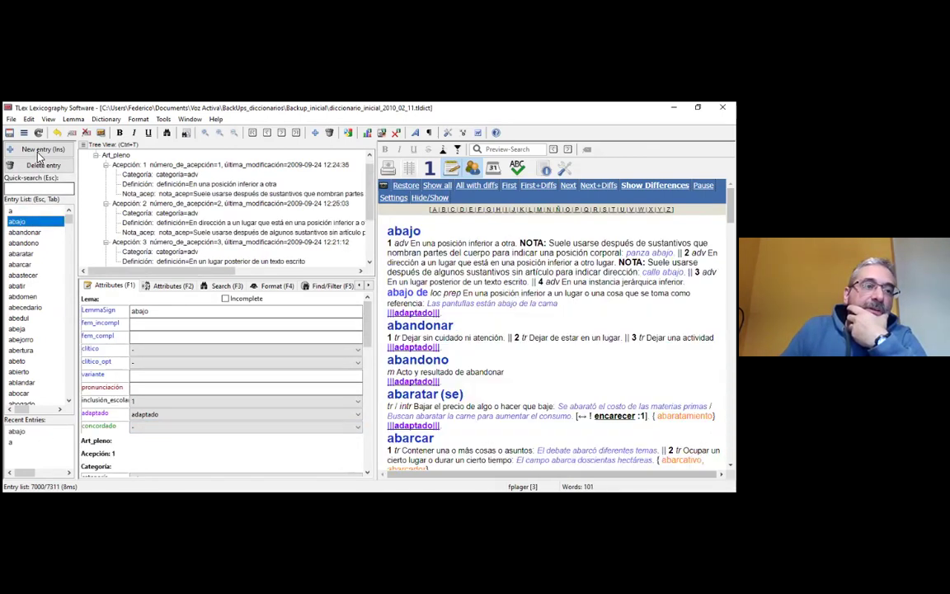
{"action": "left_click", "coordinate": [14, 233]}
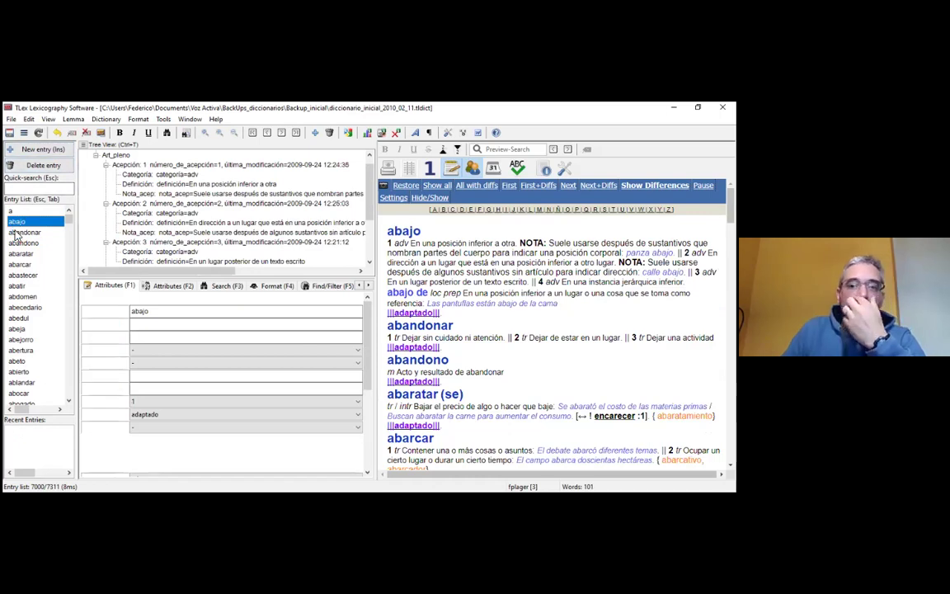
{"action": "left_click", "coordinate": [18, 244]}
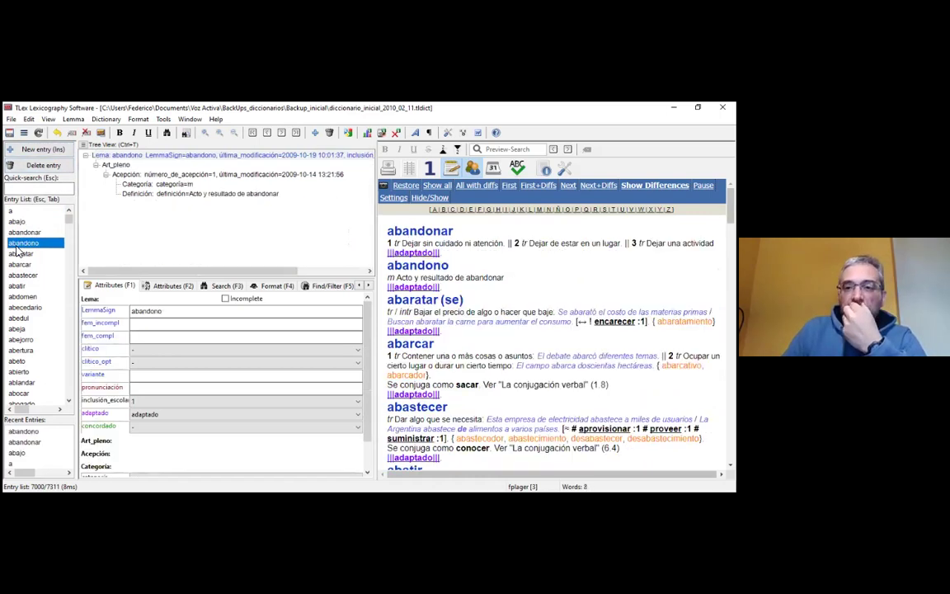
{"action": "left_click", "coordinate": [22, 267]}
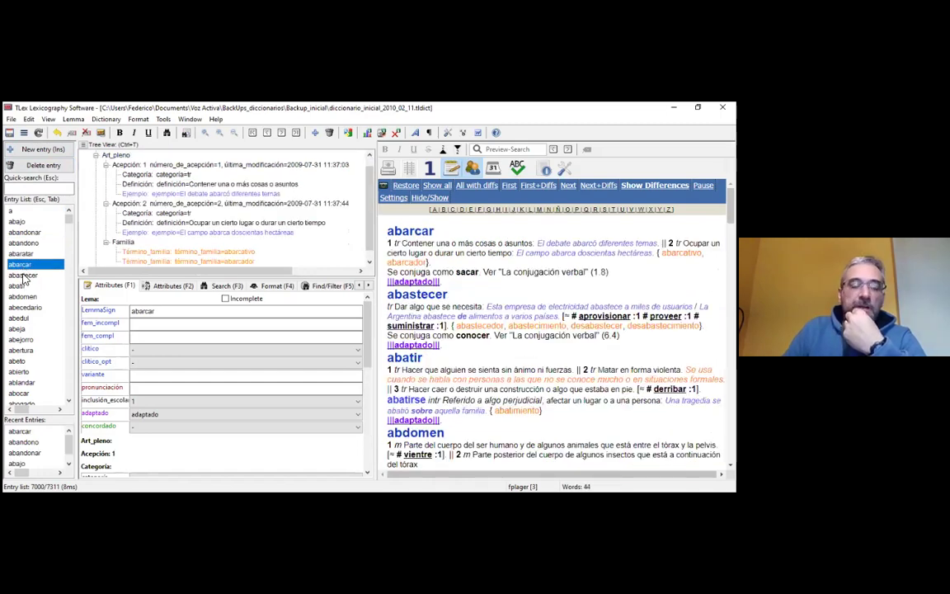
{"action": "left_click", "coordinate": [24, 277]}
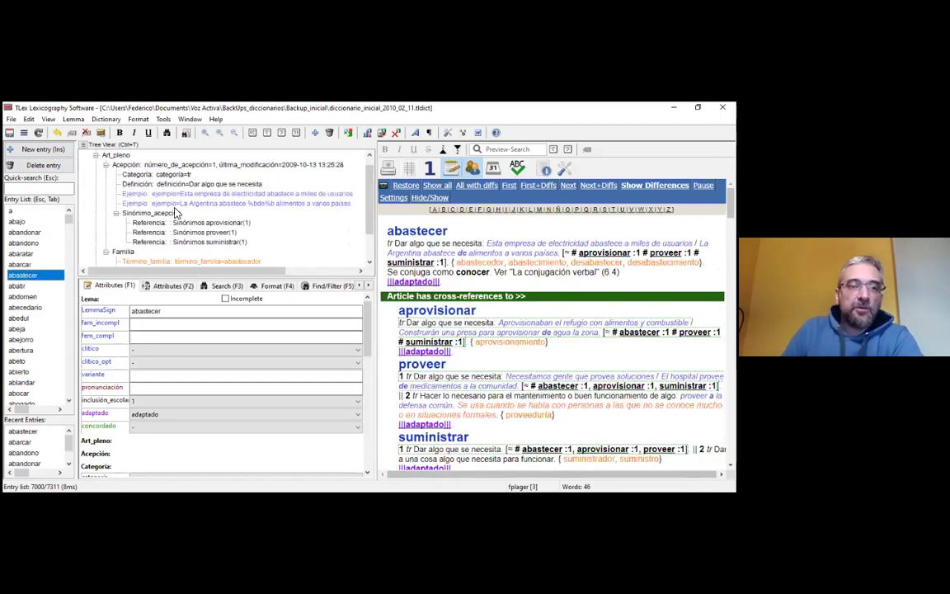
{"action": "scroll", "coordinate": [194, 221], "scroll_direction": "down", "scroll_amount": 2}
{"action": "scroll", "coordinate": [212, 222], "scroll_direction": "up", "scroll_amount": 2}
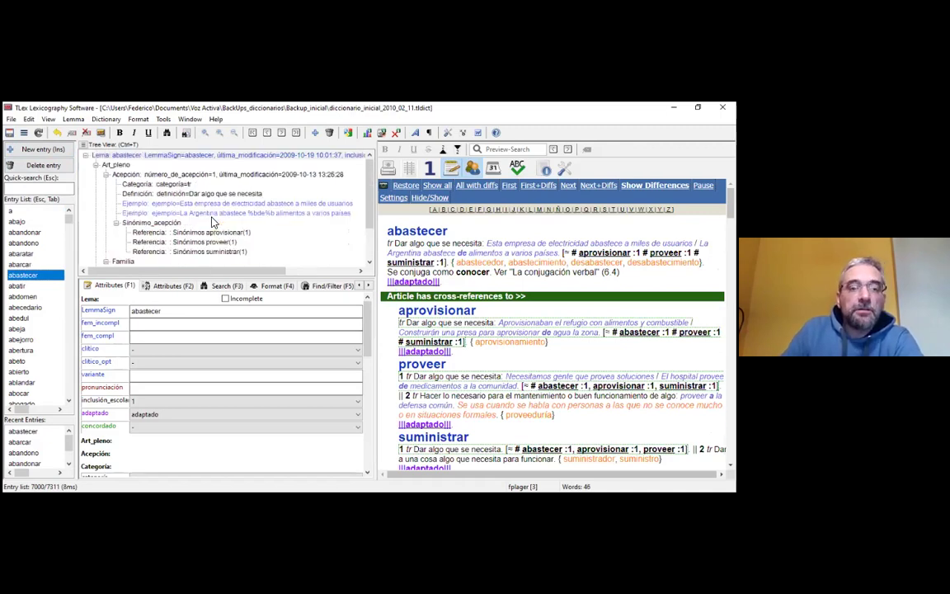
Set the clítico_opt attribute of the abastecer lemma to se
{"action": "left_click", "coordinate": [233, 312]}
{"action": "left_click", "coordinate": [241, 363]}
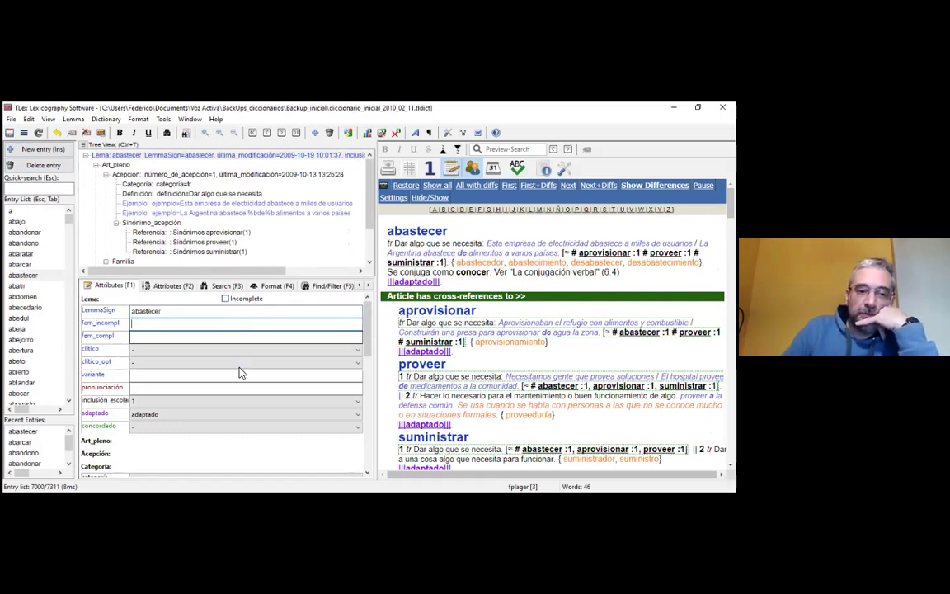
{"action": "left_click", "coordinate": [245, 376]}
{"action": "mouse_move", "coordinate": [368, 320]}
{"action": "left_mouse_down"}
{"action": "mouse_move", "coordinate": [374, 448]}
{"action": "mouse_move", "coordinate": [368, 305]}
{"action": "left_mouse_up"}
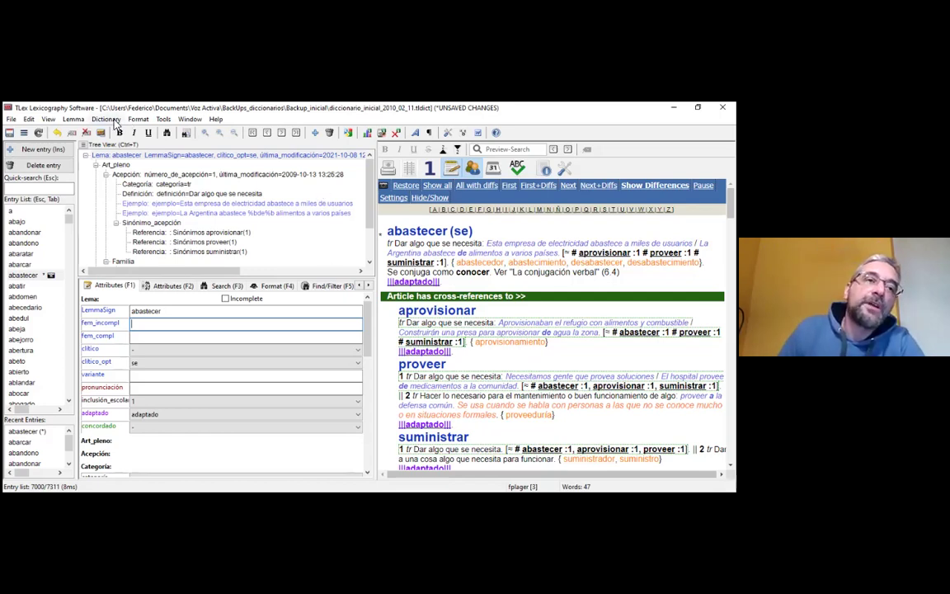
Open the dictionary's DTD customisation and examine the child elements and attributes of Diccionario, Lengua and Lema
{"action": "left_click", "coordinate": [106, 120]}
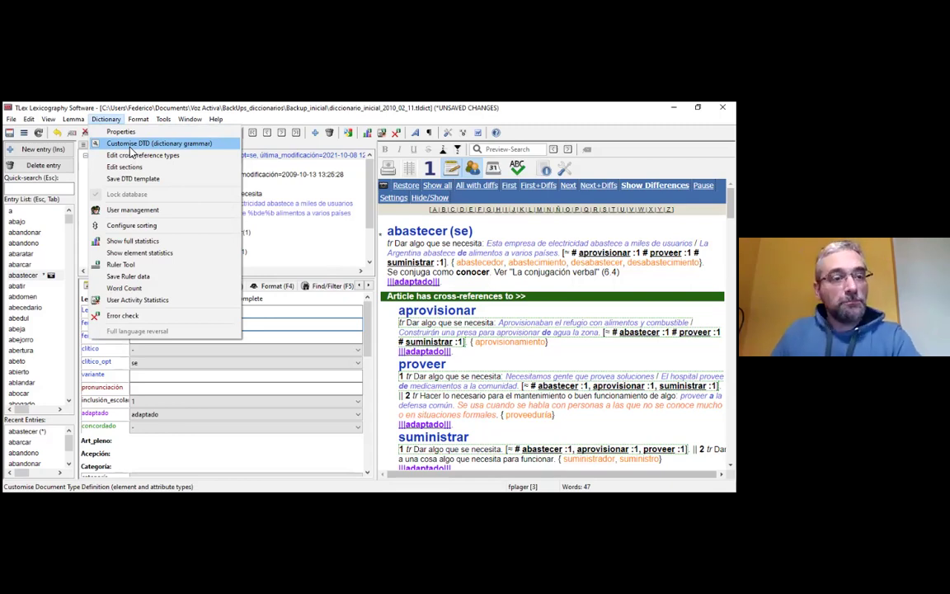
{"action": "left_click", "coordinate": [129, 145]}
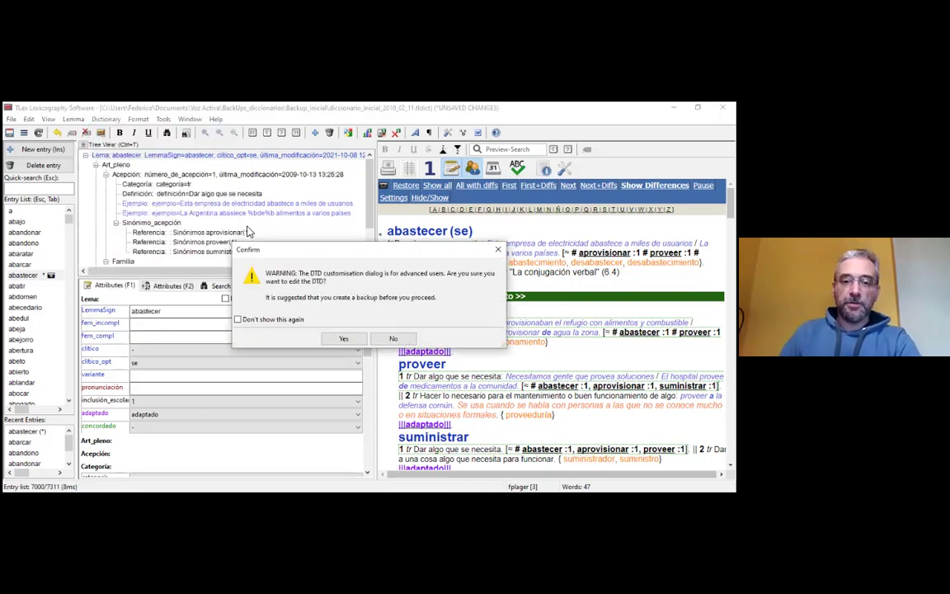
{"action": "left_click", "coordinate": [344, 340]}
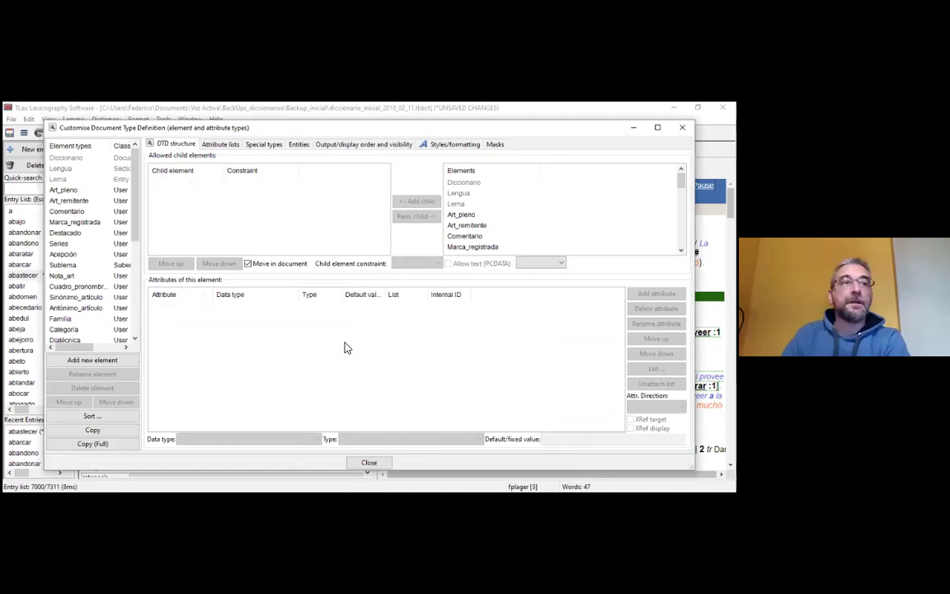
{"action": "left_click", "coordinate": [73, 159]}
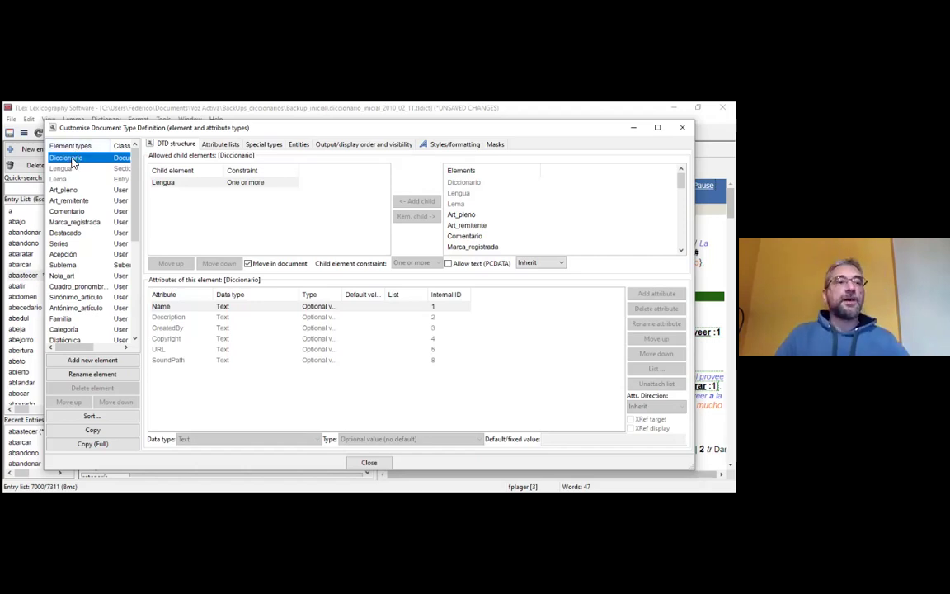
{"action": "left_click", "coordinate": [70, 170]}
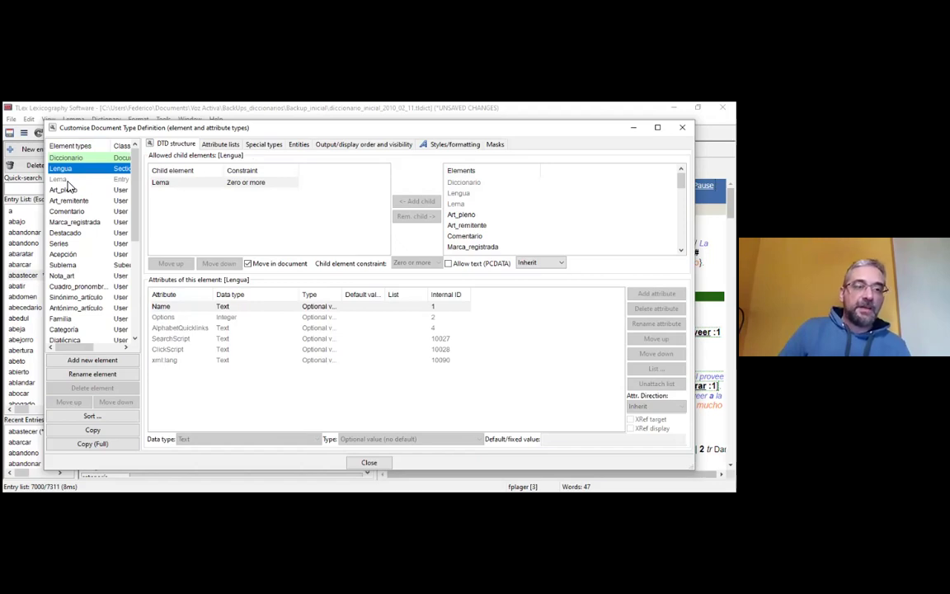
{"action": "left_click", "coordinate": [66, 179]}
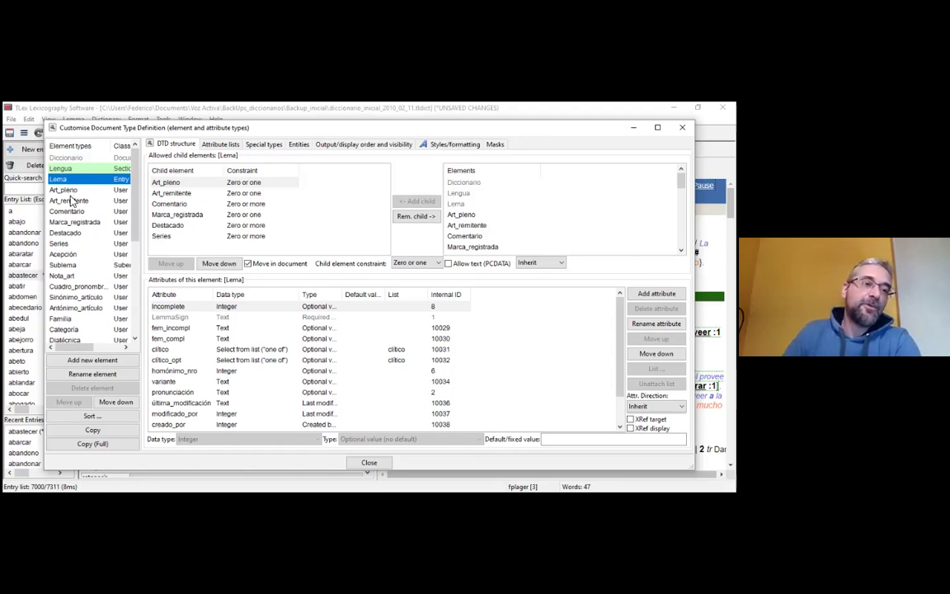
Examine the allowed child elements and attributes of Art_pleno and Art_remitente, including Art_pleno's children Sublema, Cuadro_pronombres and Acepción
{"action": "left_click", "coordinate": [70, 192]}
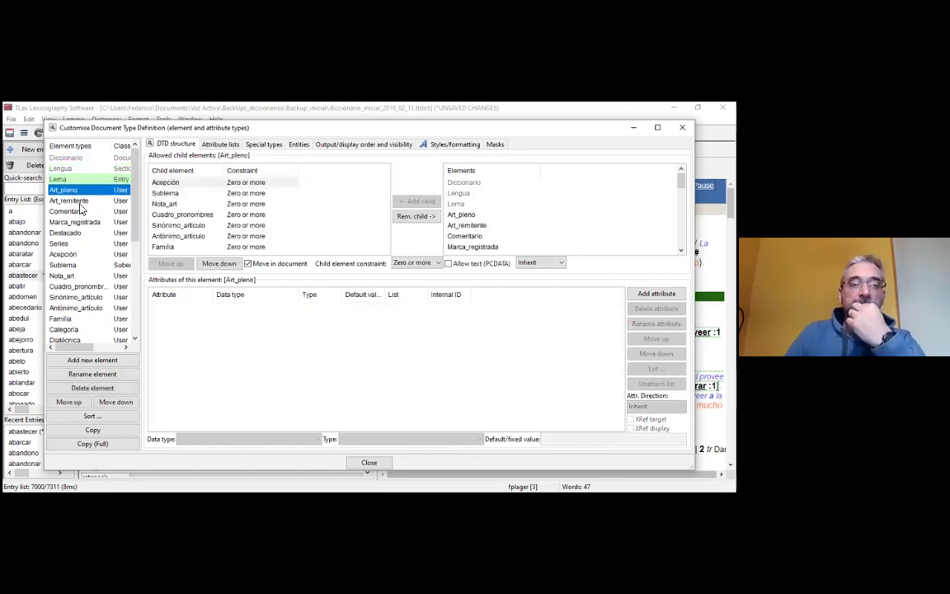
{"action": "left_click", "coordinate": [77, 202]}
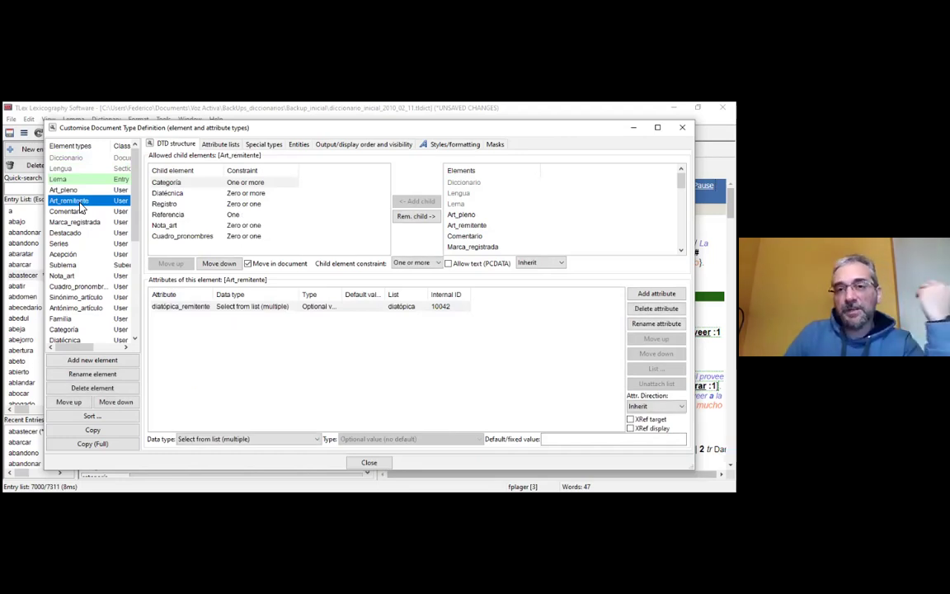
{"action": "left_click", "coordinate": [80, 191]}
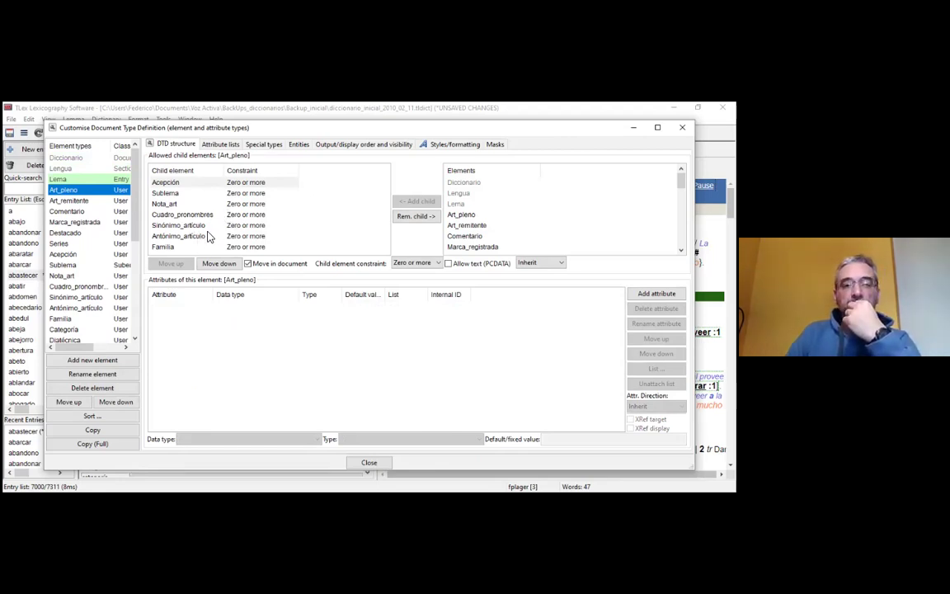
{"action": "left_click", "coordinate": [177, 194]}
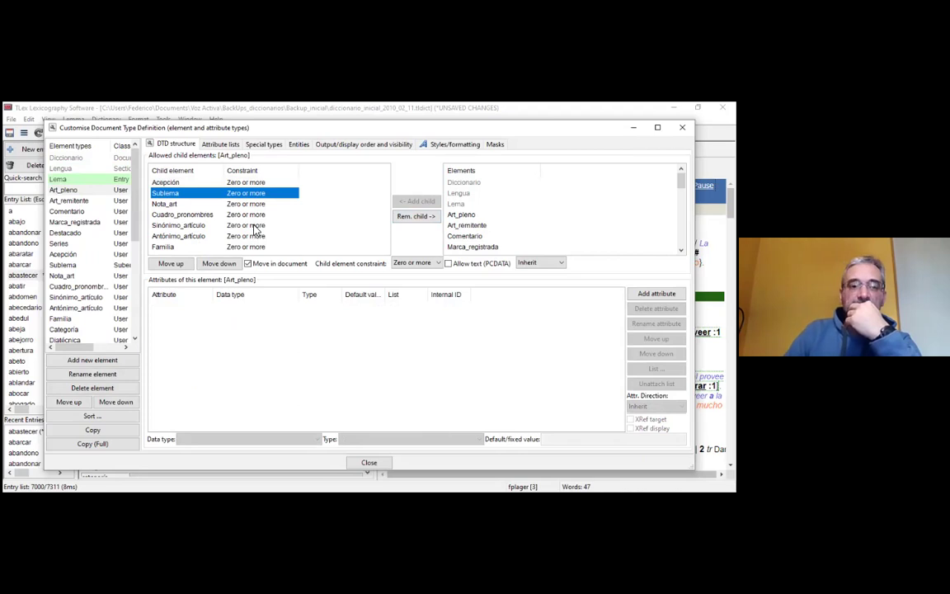
{"action": "left_click", "coordinate": [184, 216]}
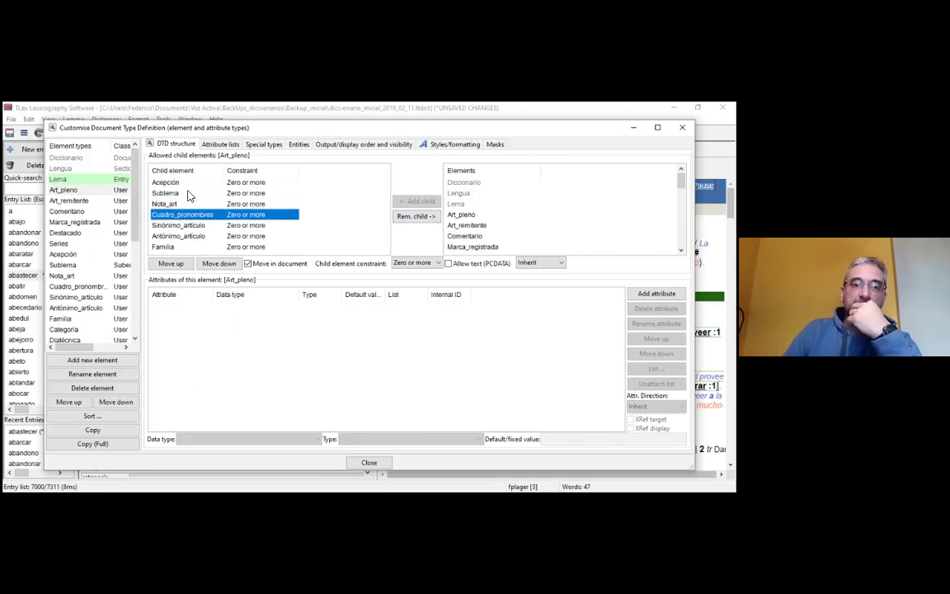
{"action": "left_click", "coordinate": [183, 183]}
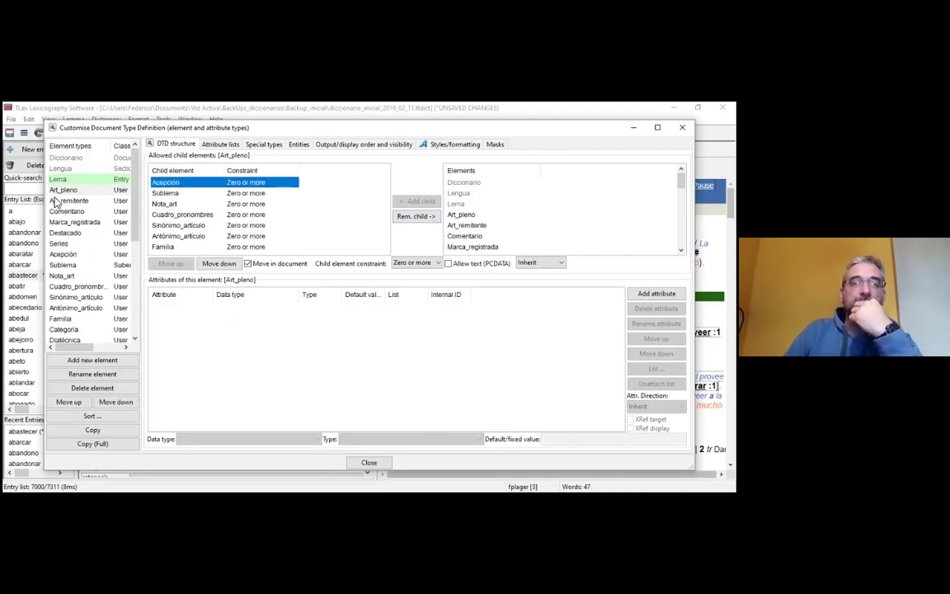
Examine Acepción's attributes and its allowed child elements, including Referencia and Nota_acep, and close the DTD customisation
{"action": "left_click", "coordinate": [65, 254]}
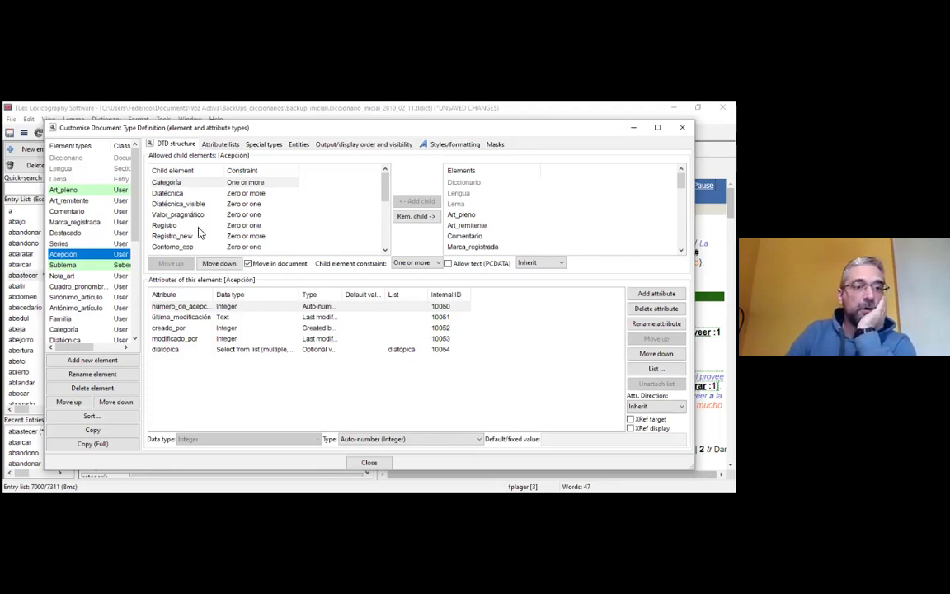
{"action": "scroll", "coordinate": [196, 213], "scroll_direction": "down", "scroll_amount": 1}
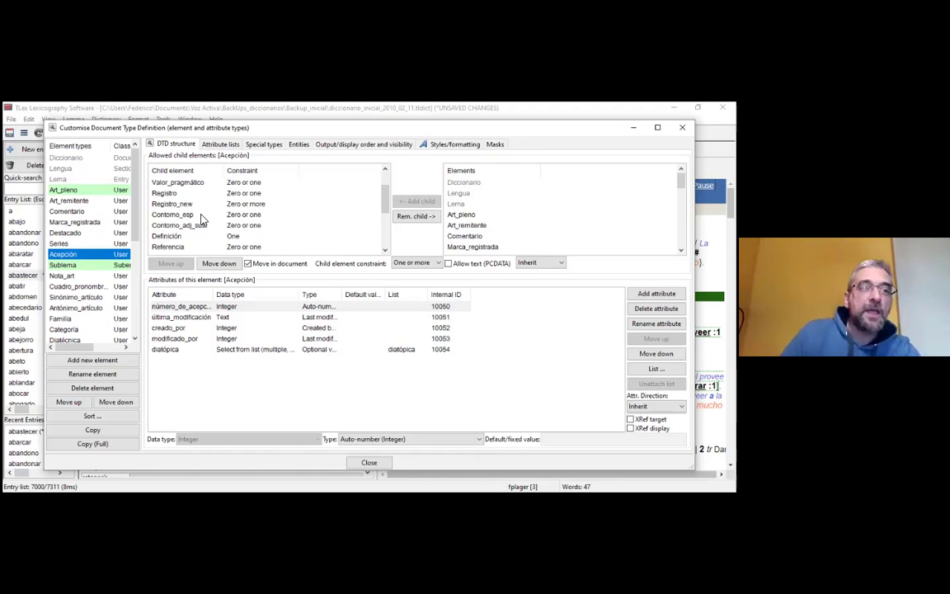
{"action": "scroll", "coordinate": [201, 221], "scroll_direction": "down", "scroll_amount": 2}
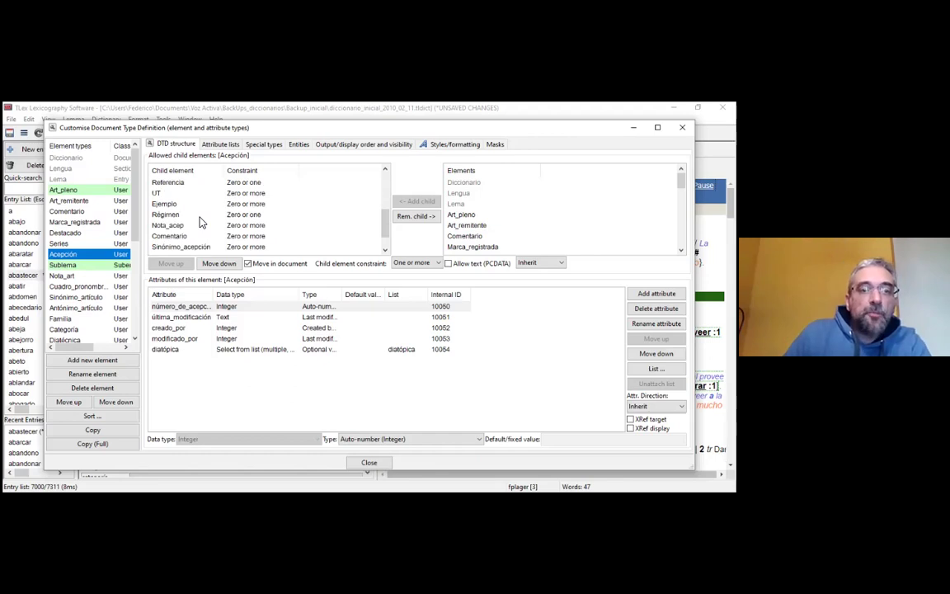
{"action": "scroll", "coordinate": [201, 221], "scroll_direction": "up", "scroll_amount": 1}
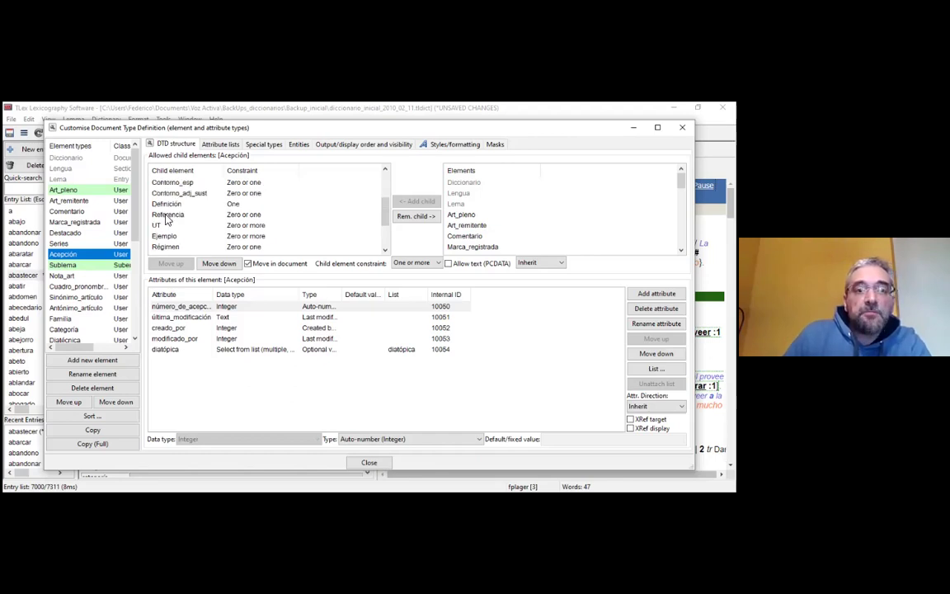
{"action": "left_click", "coordinate": [168, 217]}
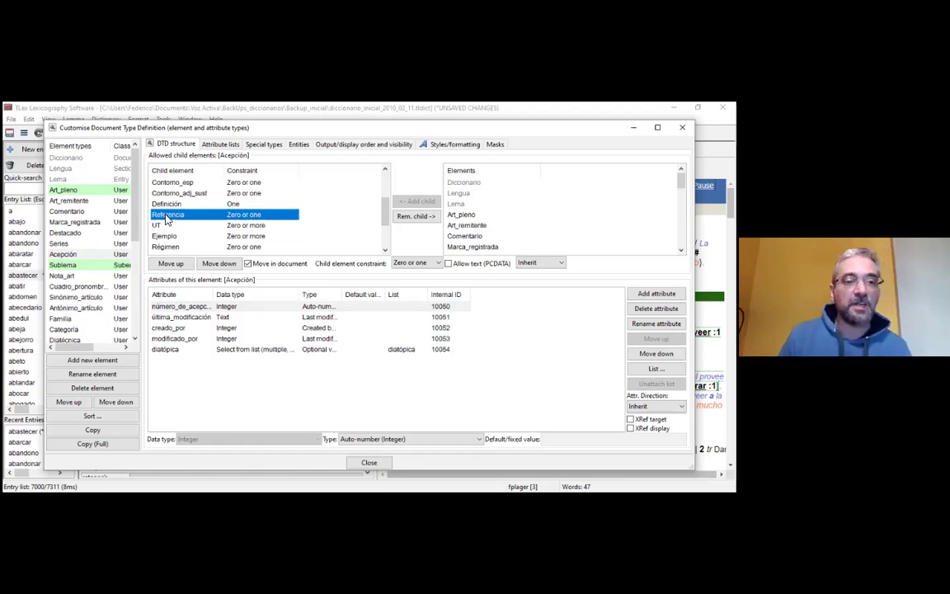
{"action": "scroll", "coordinate": [183, 227], "scroll_direction": "down", "scroll_amount": 1}
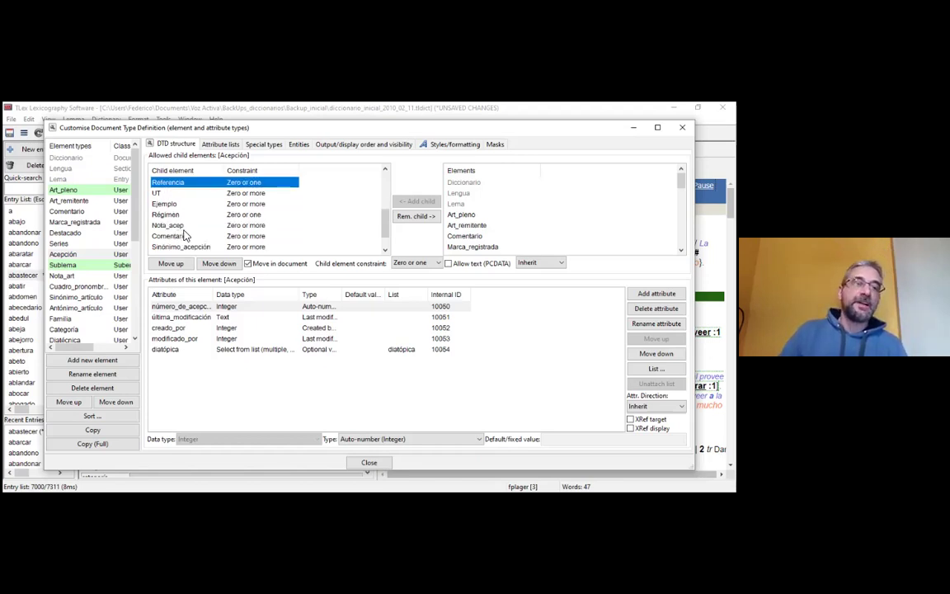
{"action": "scroll", "coordinate": [186, 235], "scroll_direction": "down", "scroll_amount": 1}
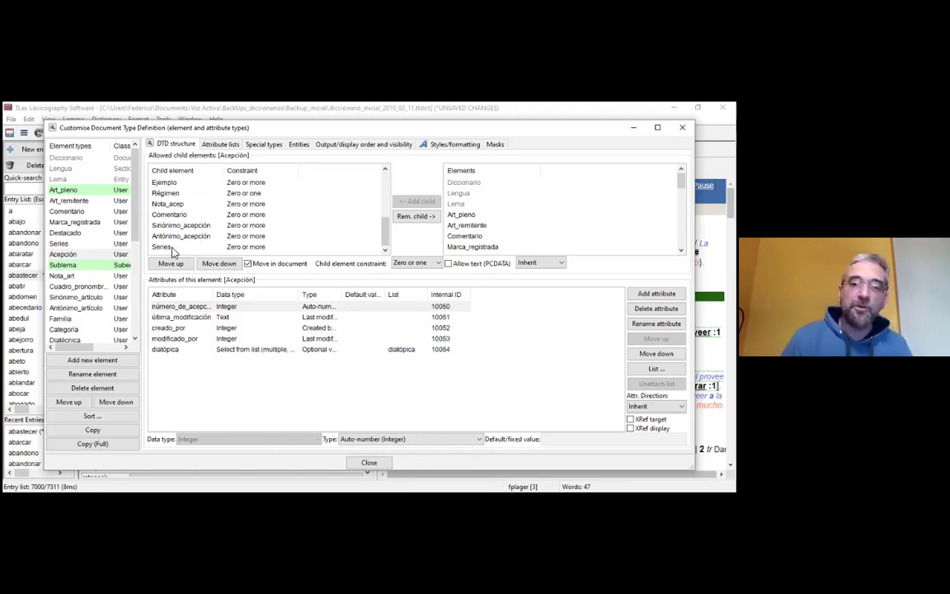
{"action": "left_click", "coordinate": [169, 204]}
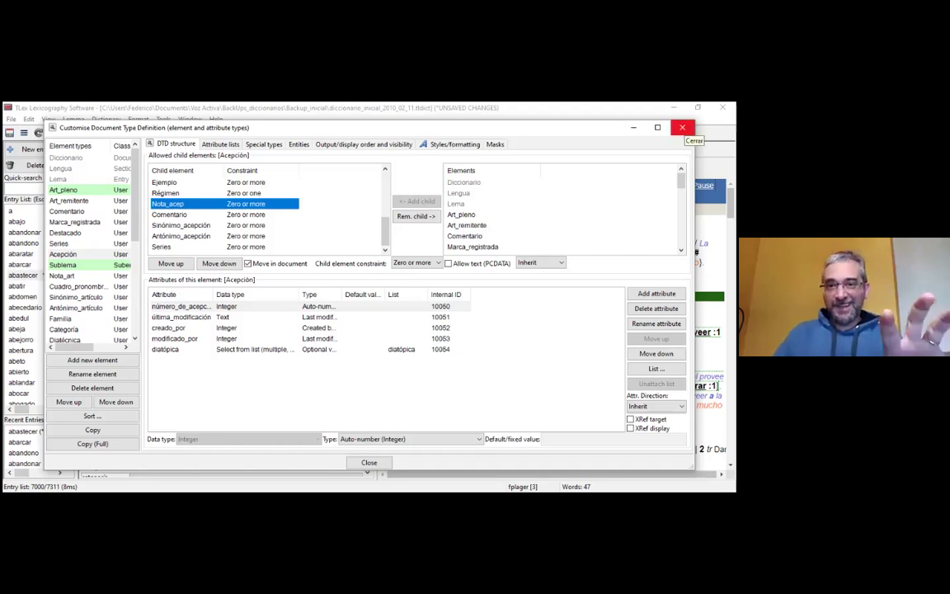
{"action": "left_click", "coordinate": [682, 127]}
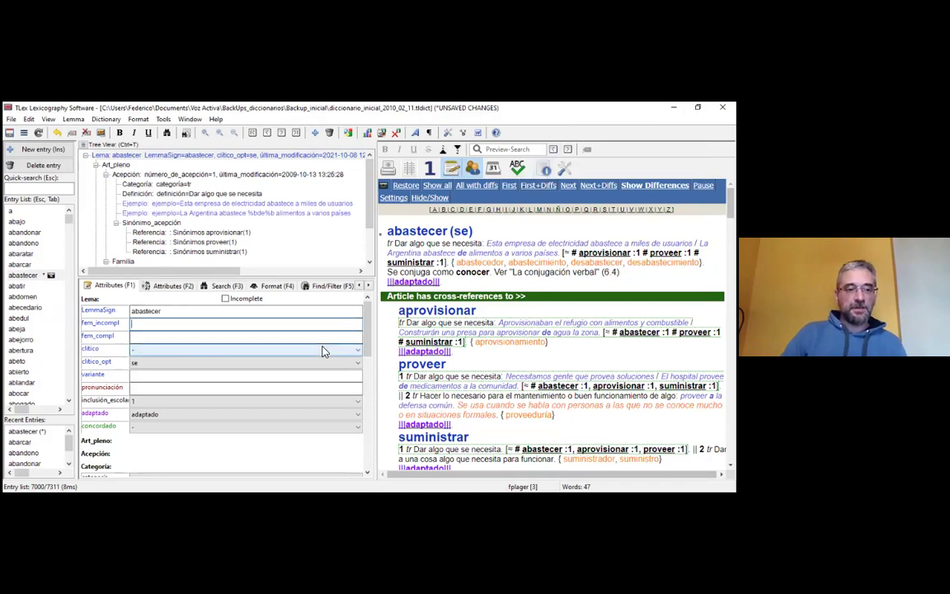
Set the clítico attribute of the abastecer lemma to se and clear its clítico_opt attribute
{"action": "left_click", "coordinate": [211, 337]}
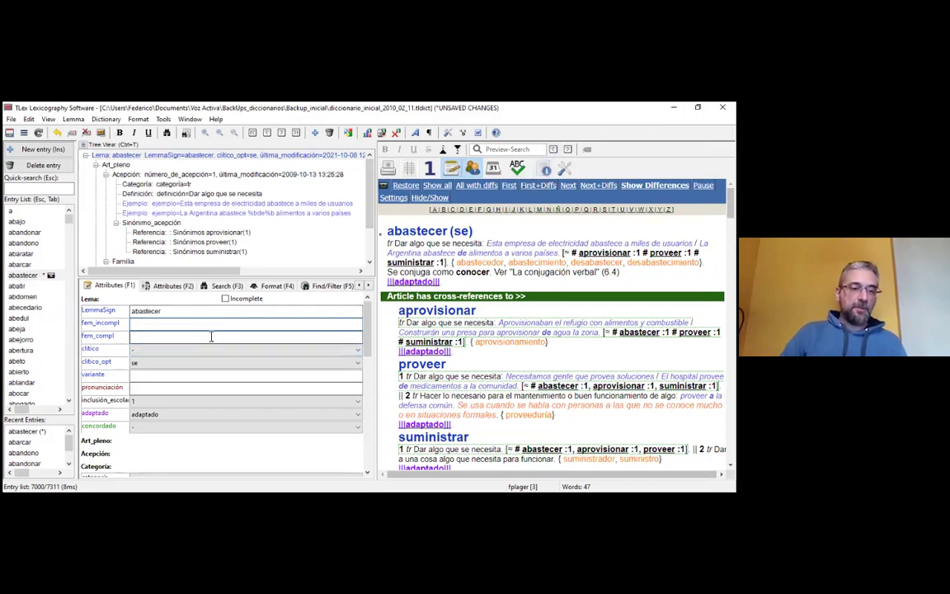
{"action": "key", "text": "shift+Tab"}
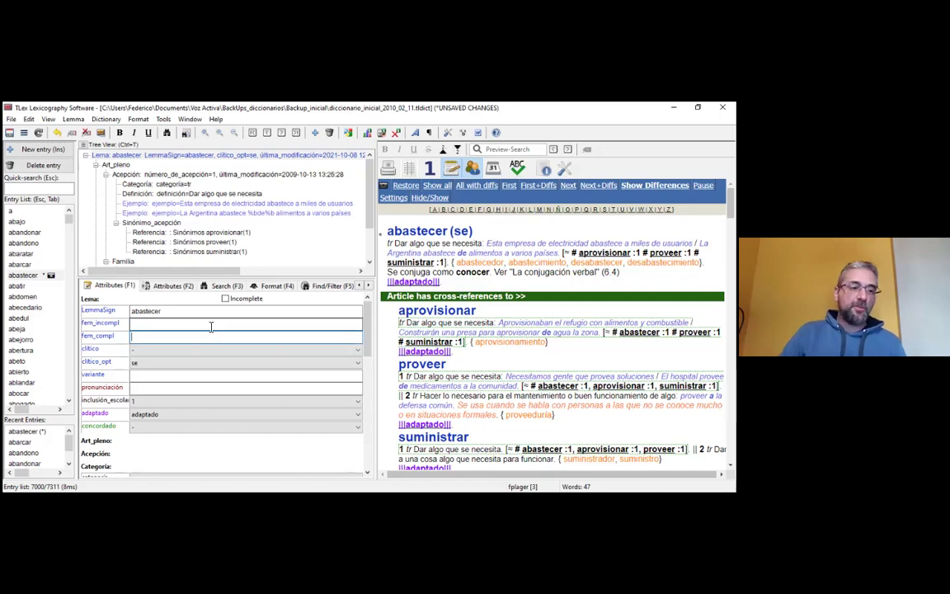
{"action": "key", "text": "Tab"}
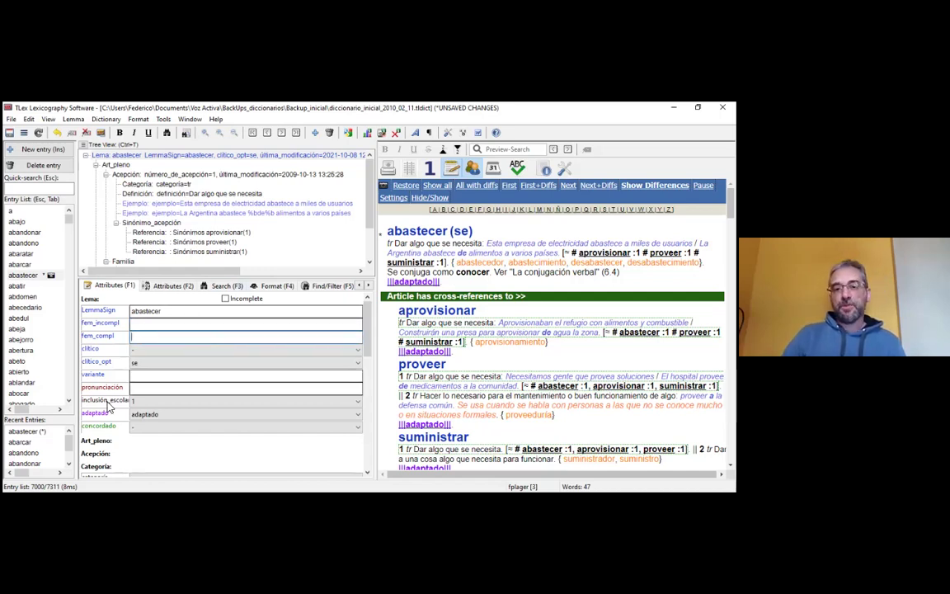
{"action": "left_click", "coordinate": [357, 351]}
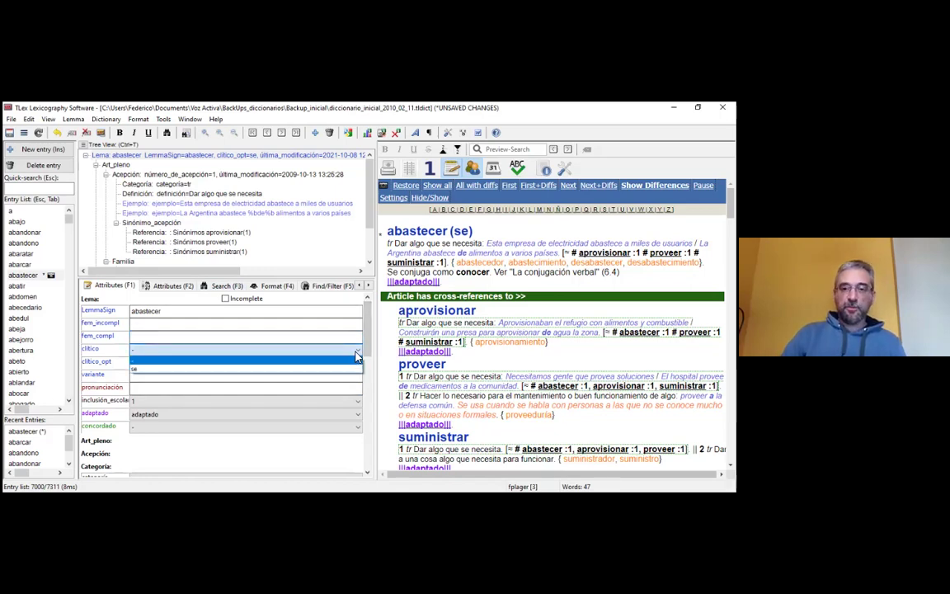
{"action": "left_click", "coordinate": [356, 356]}
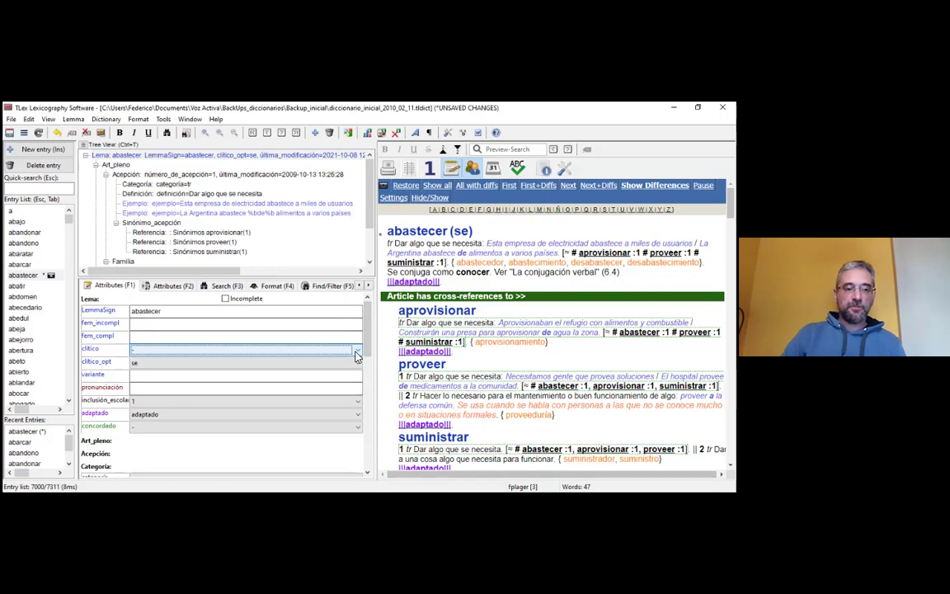
{"action": "left_click", "coordinate": [357, 352]}
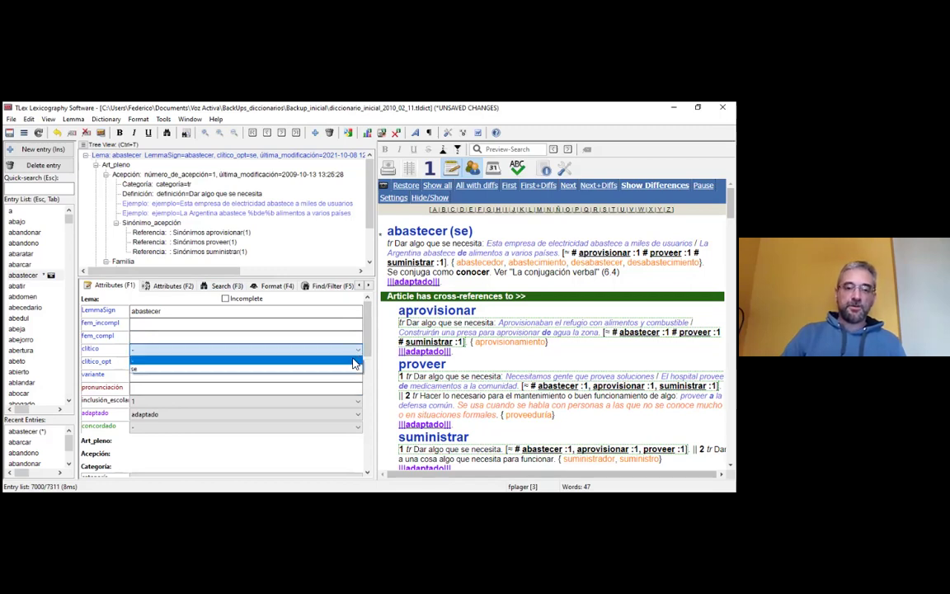
{"action": "left_click", "coordinate": [353, 370]}
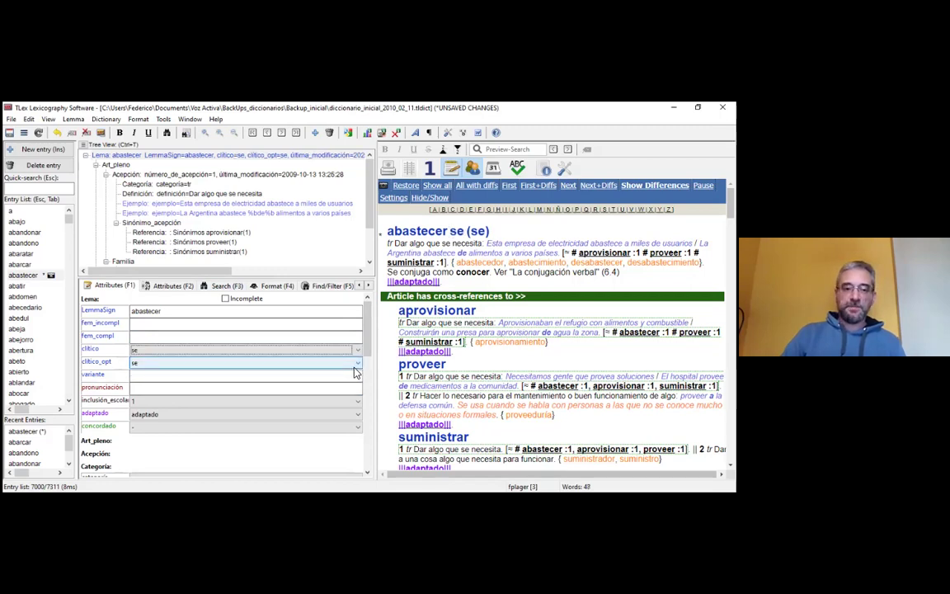
{"action": "left_click", "coordinate": [358, 363]}
{"action": "left_click", "coordinate": [352, 375]}
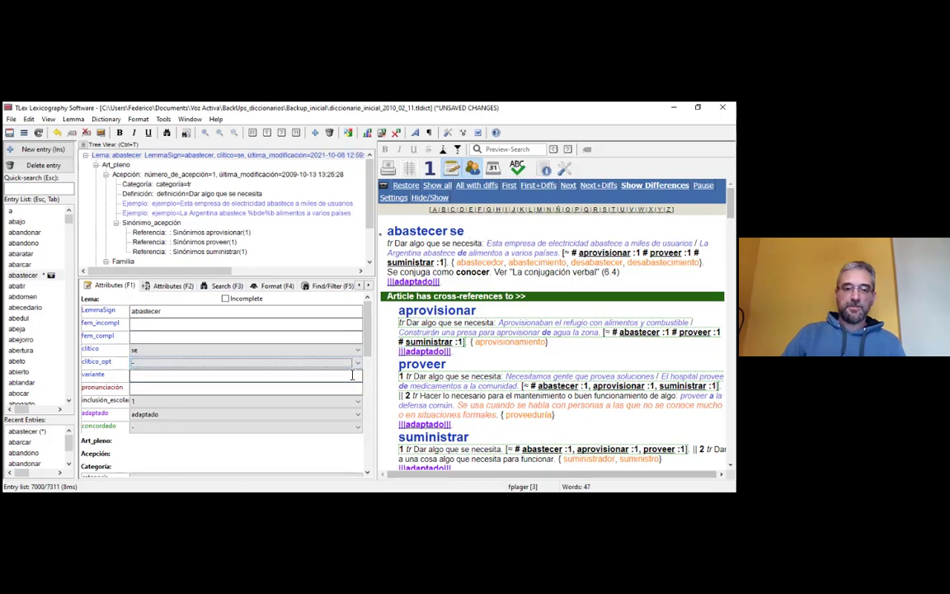
Clear the clítico attribute of the abastecer lemma and set clítico_opt back to se
{"action": "left_click", "coordinate": [358, 353]}
{"action": "left_click", "coordinate": [317, 361]}
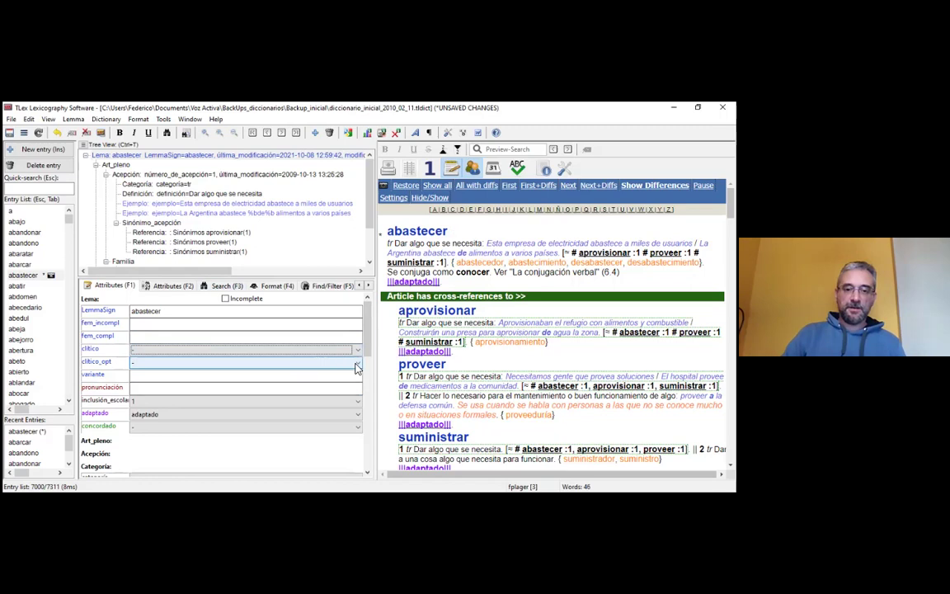
{"action": "left_click", "coordinate": [358, 363]}
{"action": "left_click", "coordinate": [343, 381]}
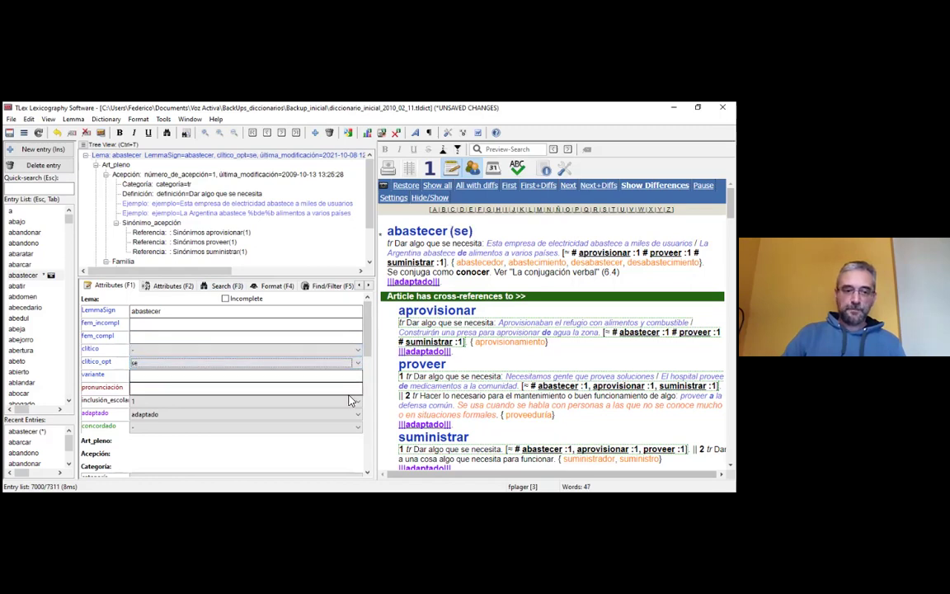
Try the sample text adgasdgas as the pronunciación of the abastecer lemma and delete it again
{"action": "left_click", "coordinate": [335, 390]}
{"action": "type", "text": "adgasdgas"}
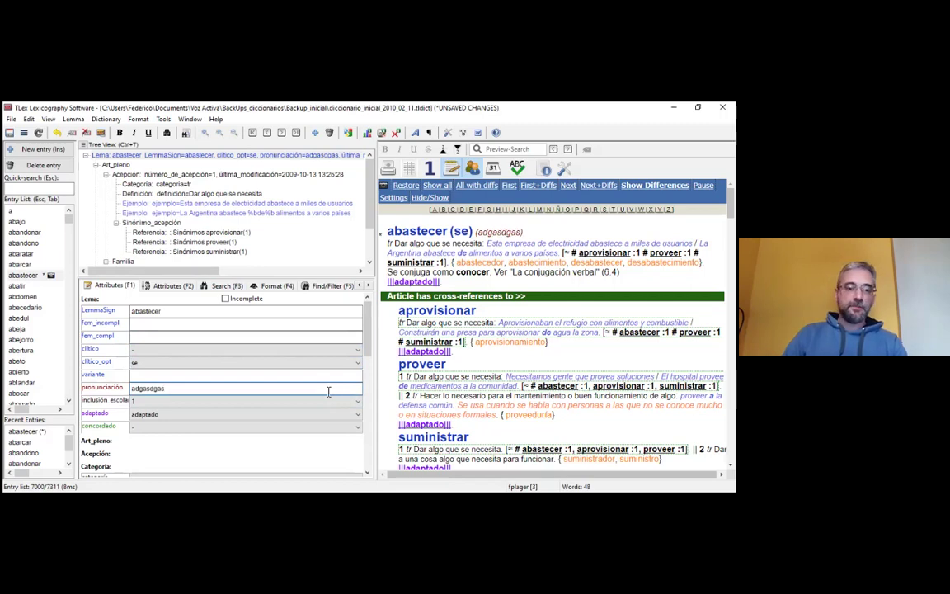
{"action": "left_click_drag", "start_coordinate": [165, 389], "coordinate": [116, 392]}
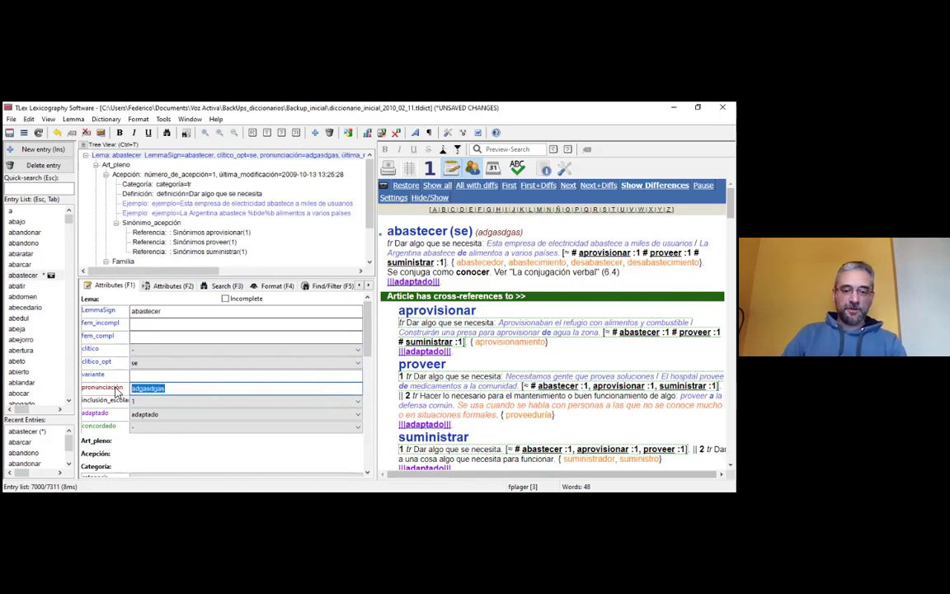
{"action": "key", "text": "Delete"}
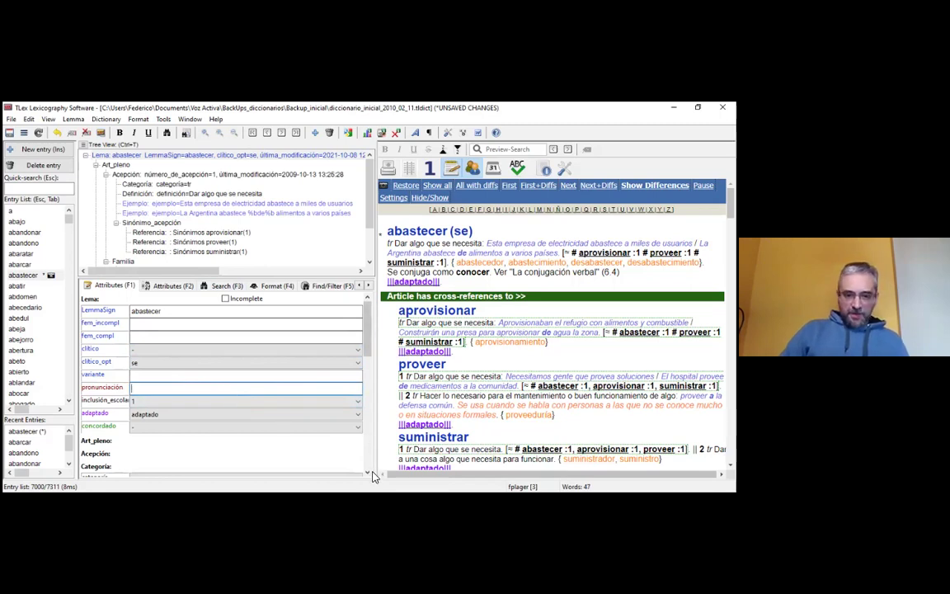
Review the categoría options of abastecer, keeping tr, and examine its definition, example, reference, word family and destacado fields
{"action": "left_click_drag", "start_coordinate": [367, 475], "coordinate": [368, 476]}
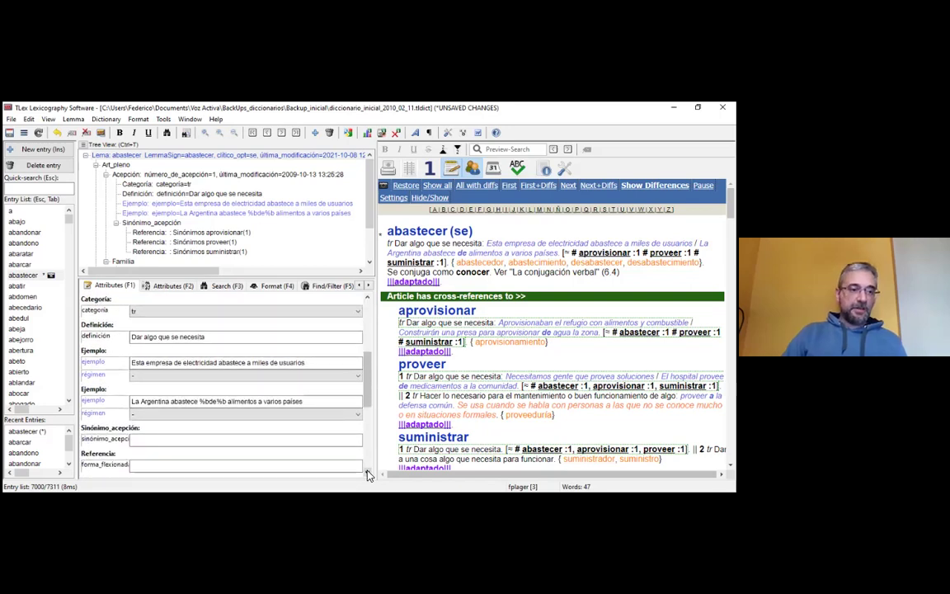
{"action": "left_click", "coordinate": [357, 311]}
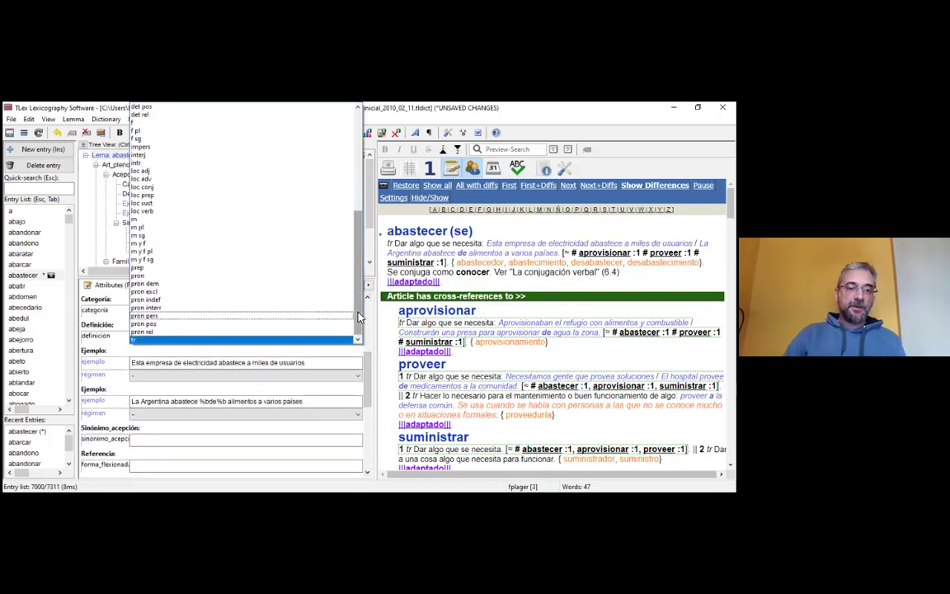
{"action": "scroll", "coordinate": [360, 330], "scroll_direction": "down", "scroll_amount": 3}
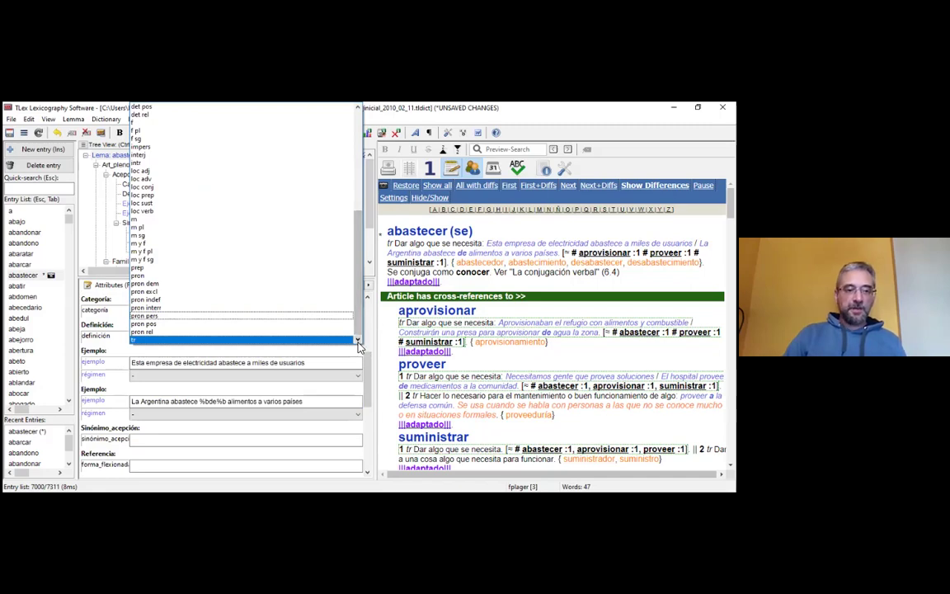
{"action": "left_click", "coordinate": [330, 339]}
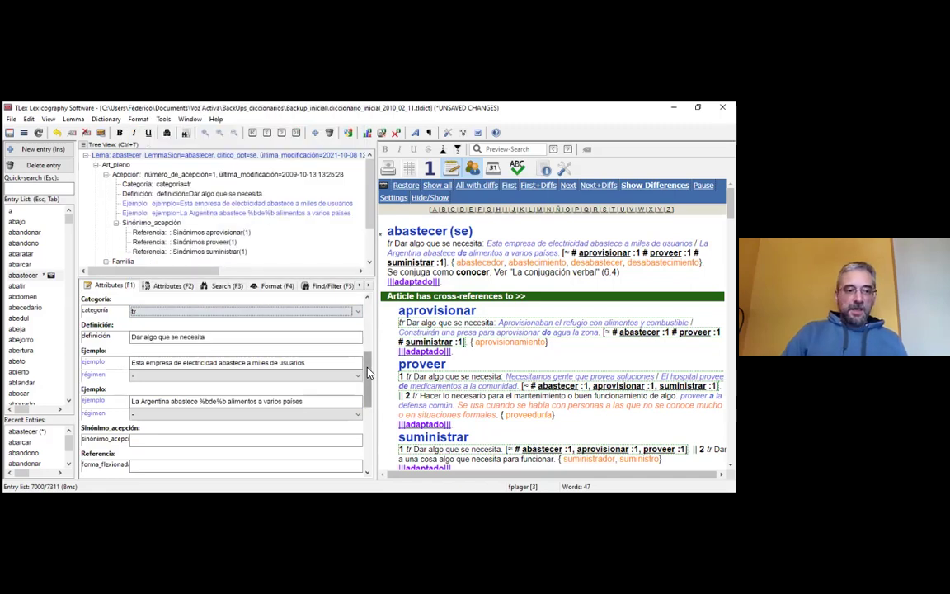
{"action": "key", "text": "Tab"}
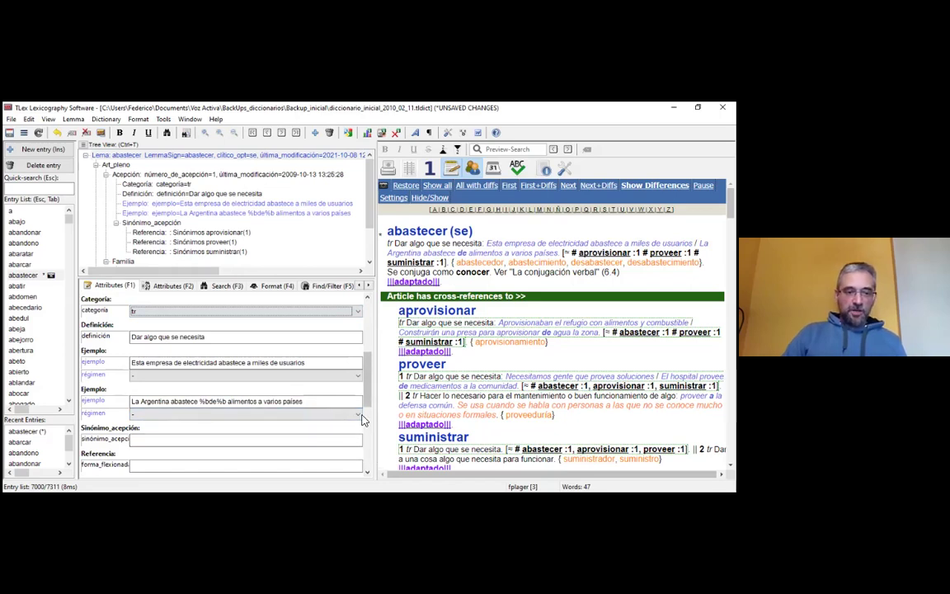
{"action": "scroll", "coordinate": [370, 404], "scroll_direction": "down", "scroll_amount": 2}
{"action": "left_click_drag", "start_coordinate": [370, 404], "coordinate": [374, 455]}
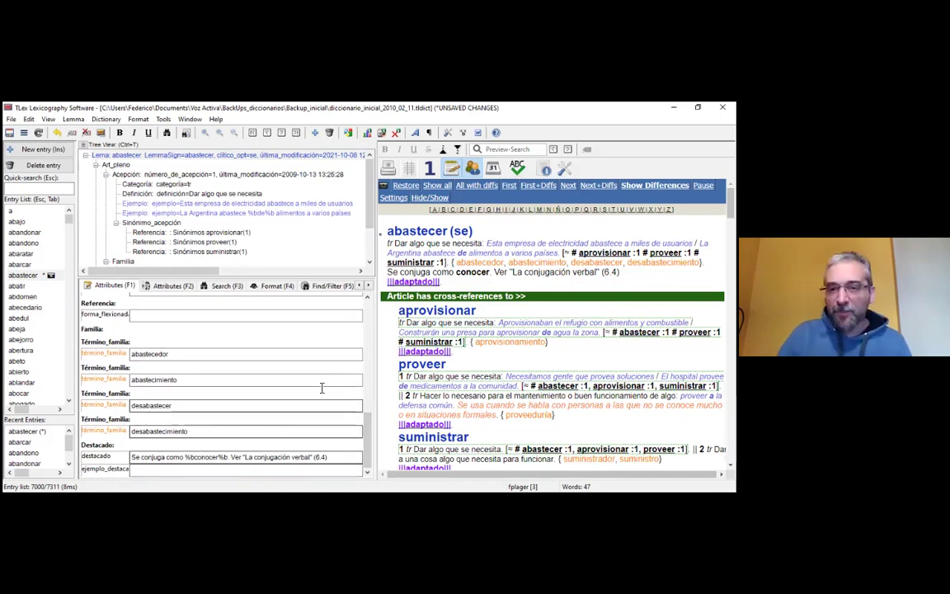
{"action": "left_click_drag", "start_coordinate": [369, 443], "coordinate": [376, 313]}
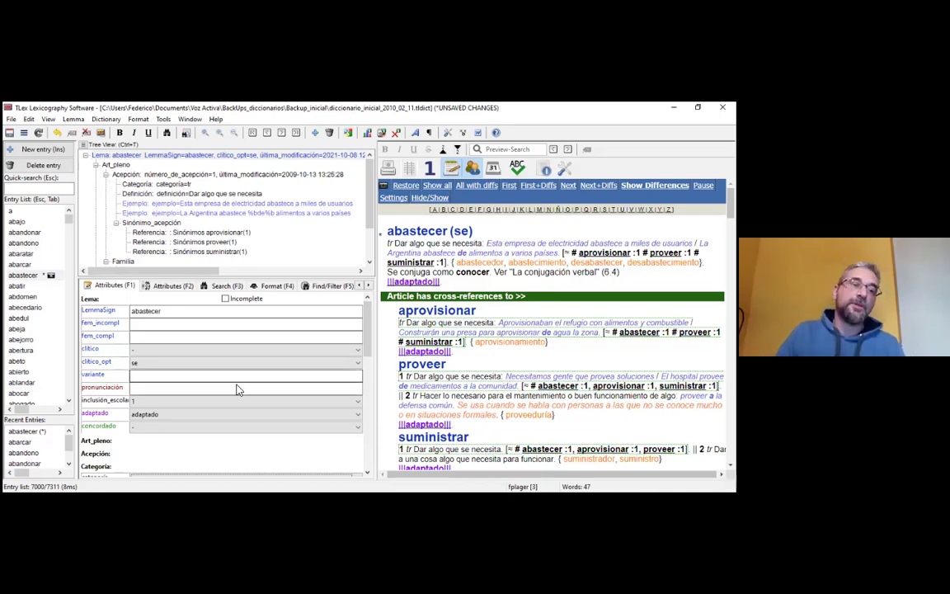
View the dictionary search options and the diatópica values for the first acepción, and return to the definición field of abastecer
{"action": "left_click", "coordinate": [226, 286]}
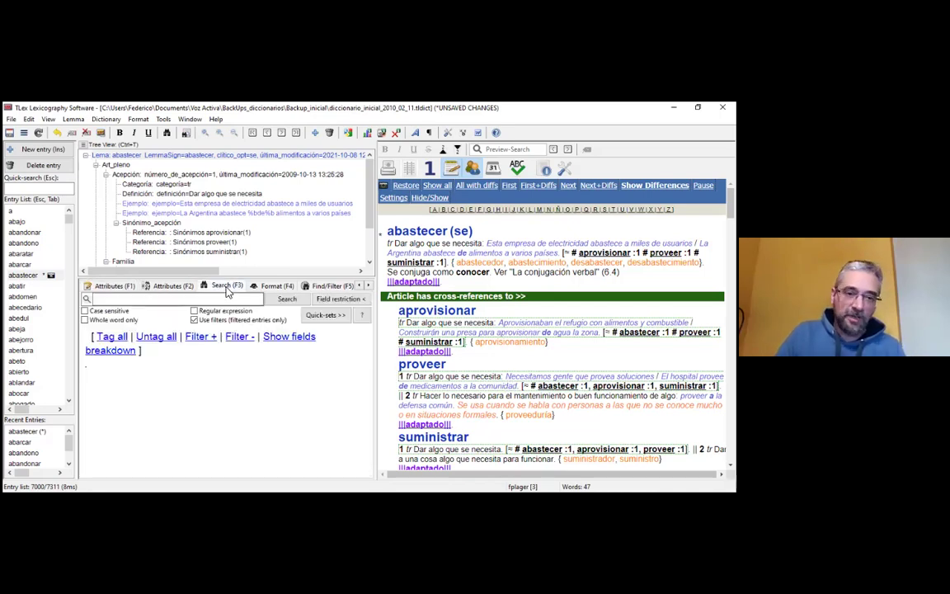
{"action": "left_click", "coordinate": [177, 286]}
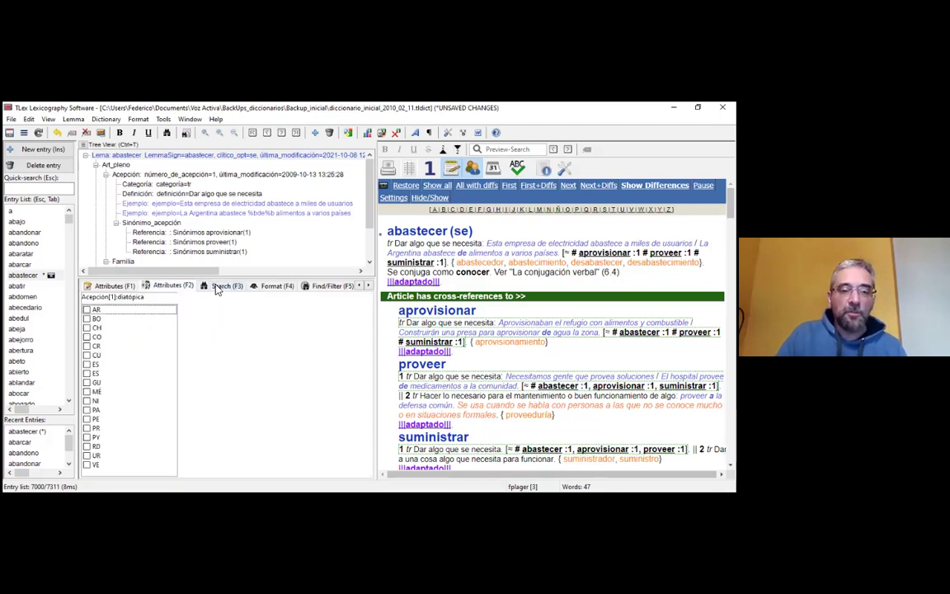
{"action": "left_click", "coordinate": [108, 286]}
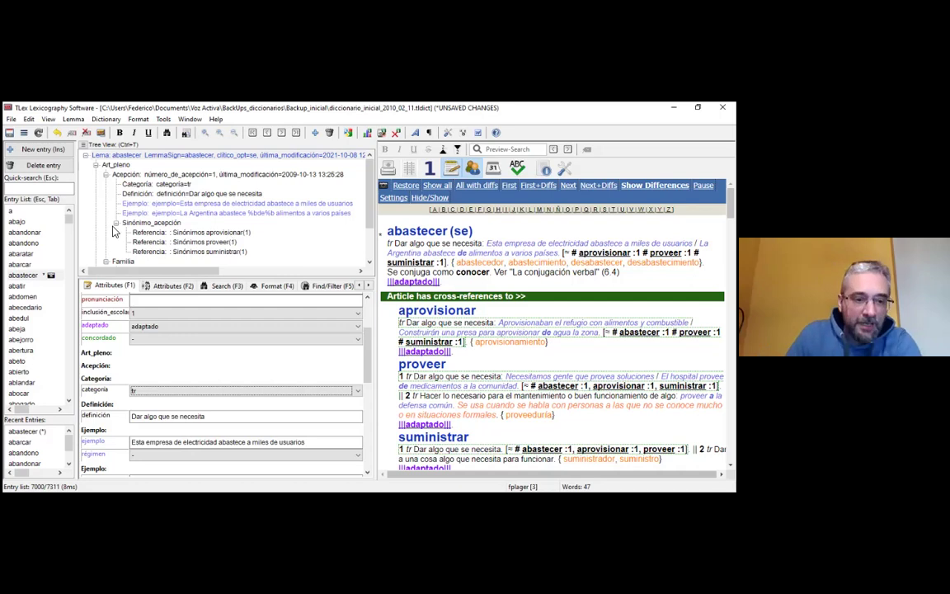
{"action": "left_click", "coordinate": [278, 417]}
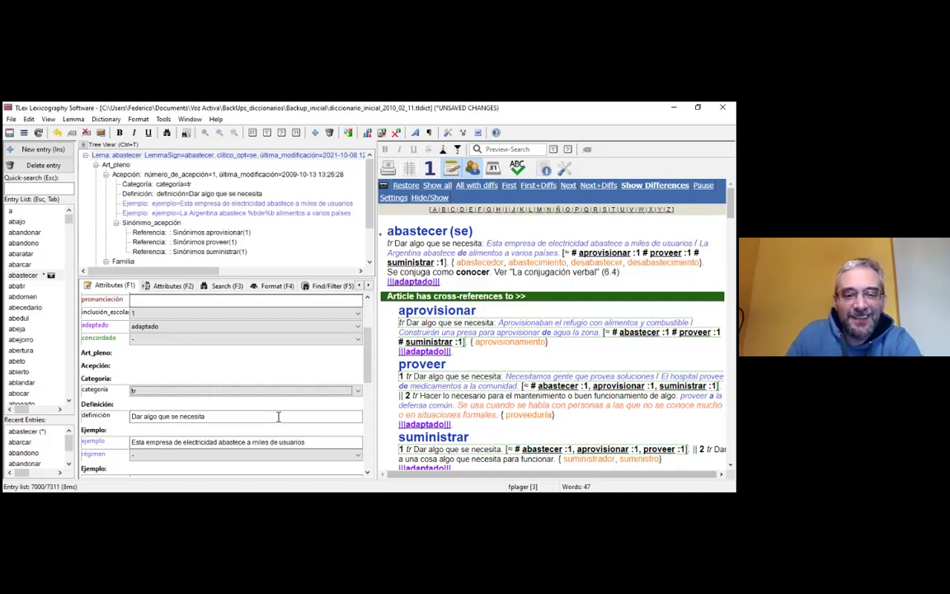